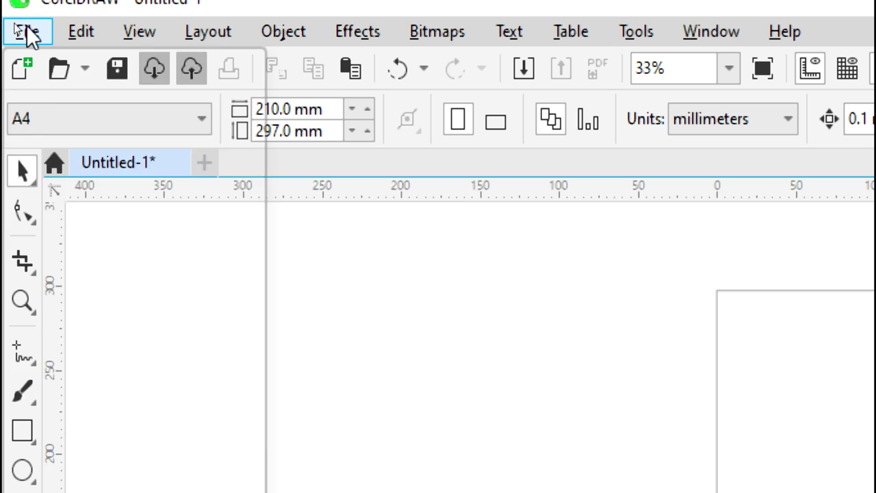
- Start a File > Import and pick Course.docx in the Documents folder
click(14, 26)
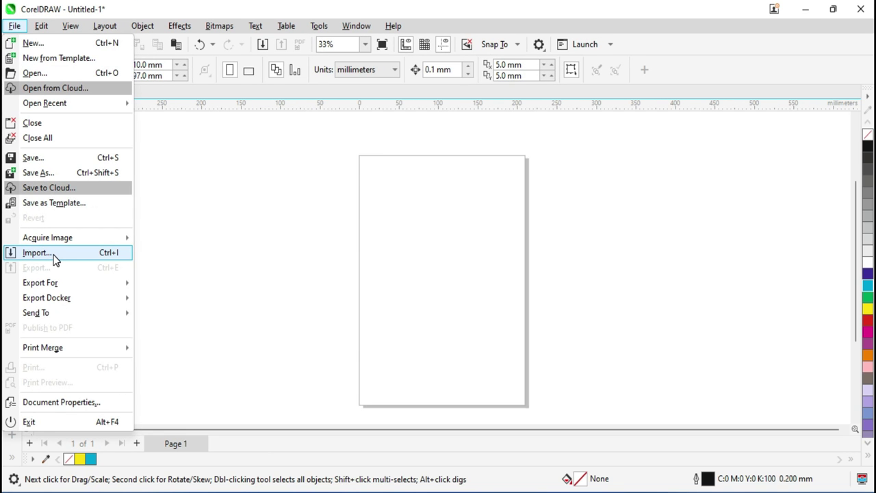
click(105, 335)
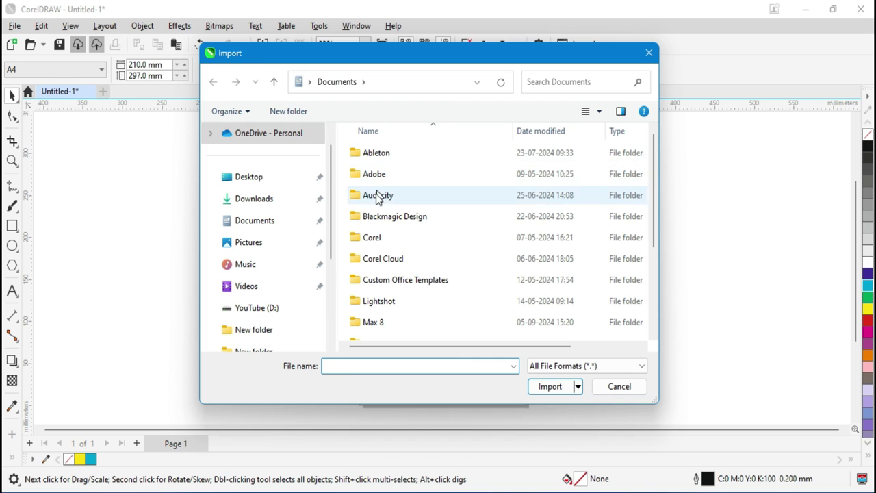
mouse_move(334, 220)
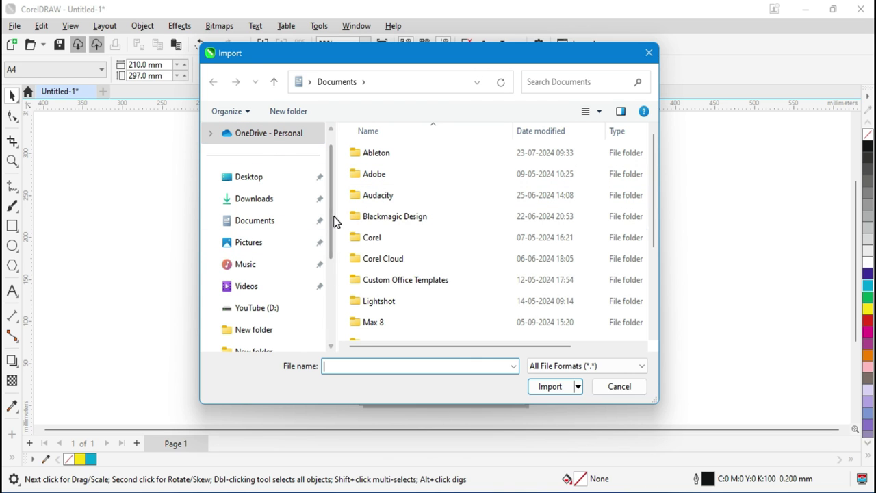
drag(329, 211, 328, 260)
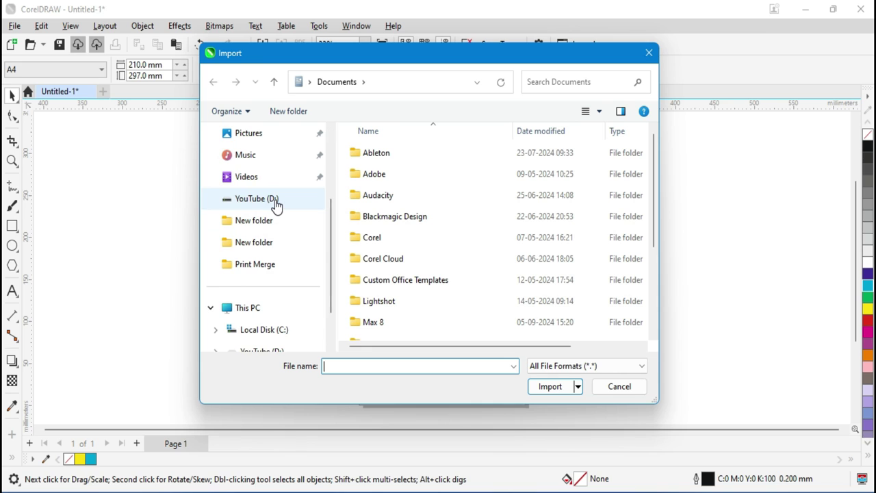
scroll(274, 199, up, 1)
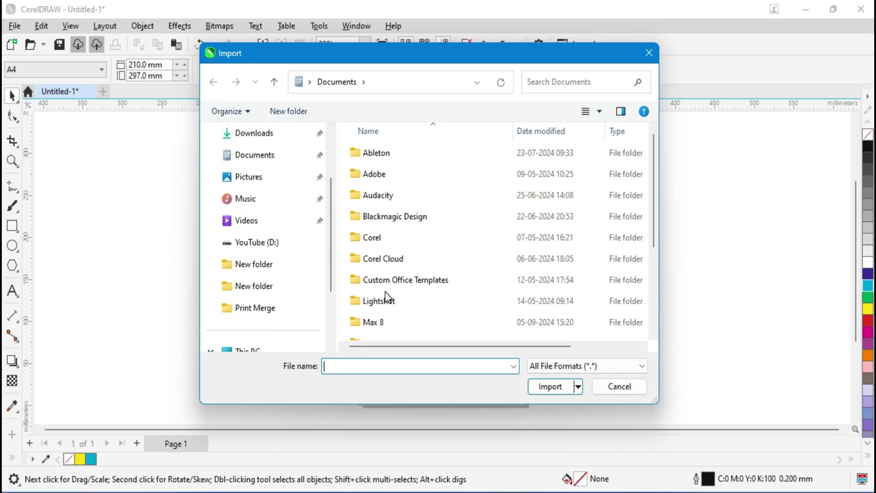
scroll(420, 245, down, 1)
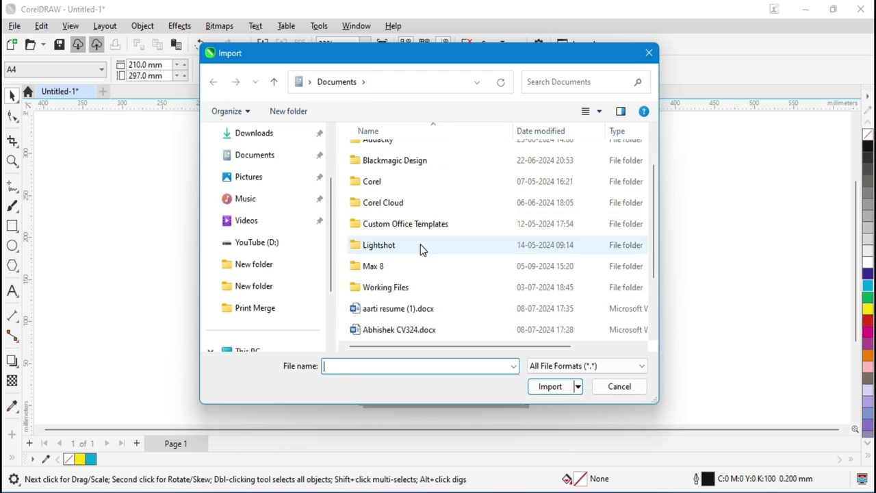
scroll(421, 246, down, 1)
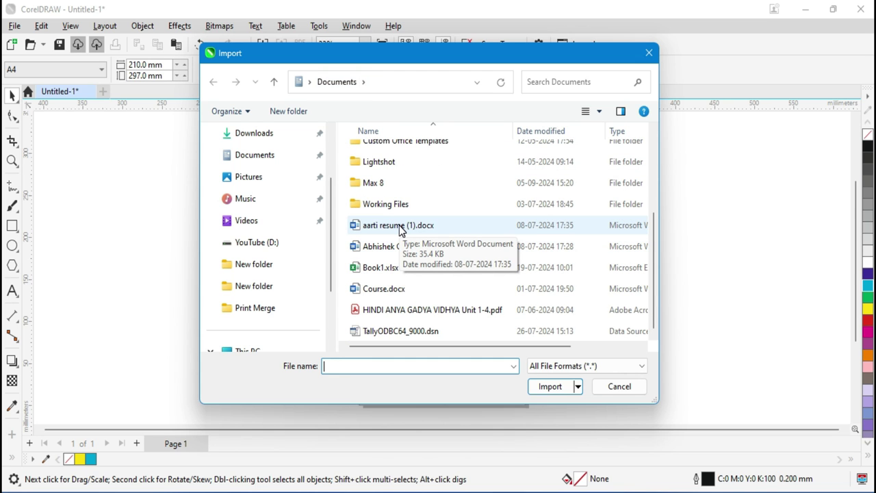
click(363, 230)
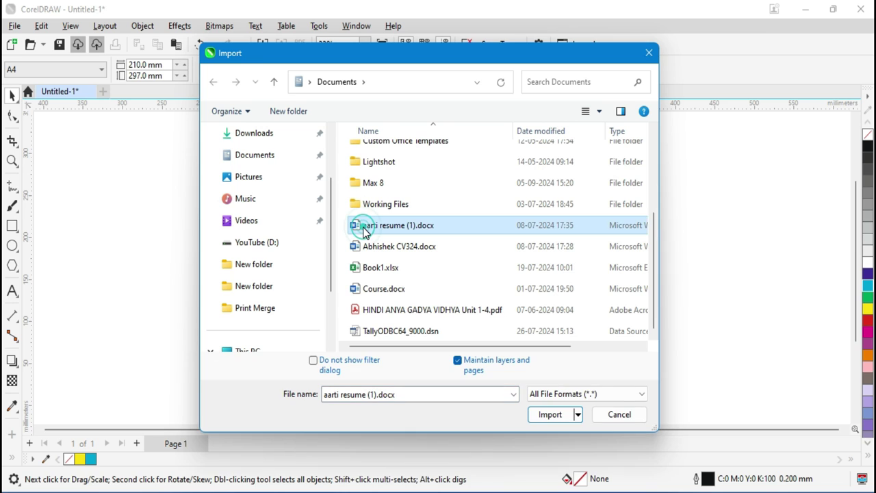
click(394, 274)
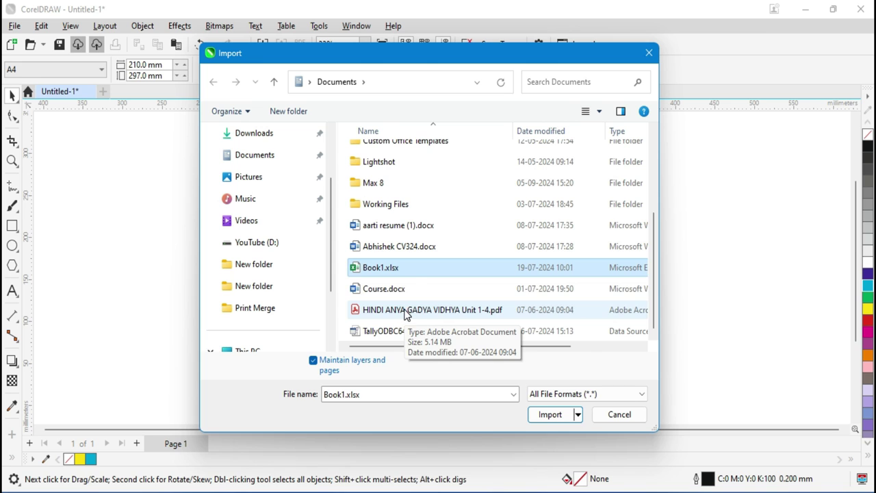
click(370, 293)
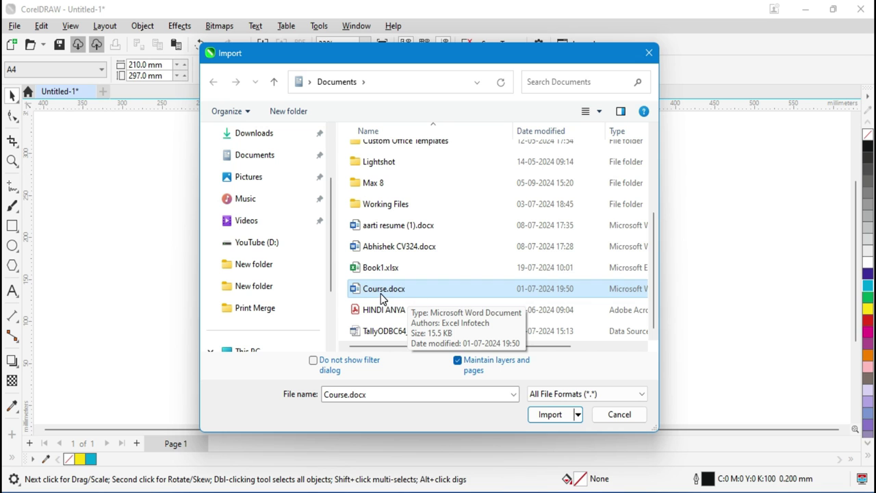
- Import Course.docx to bring up the Importing/Pasting Text options
click(550, 415)
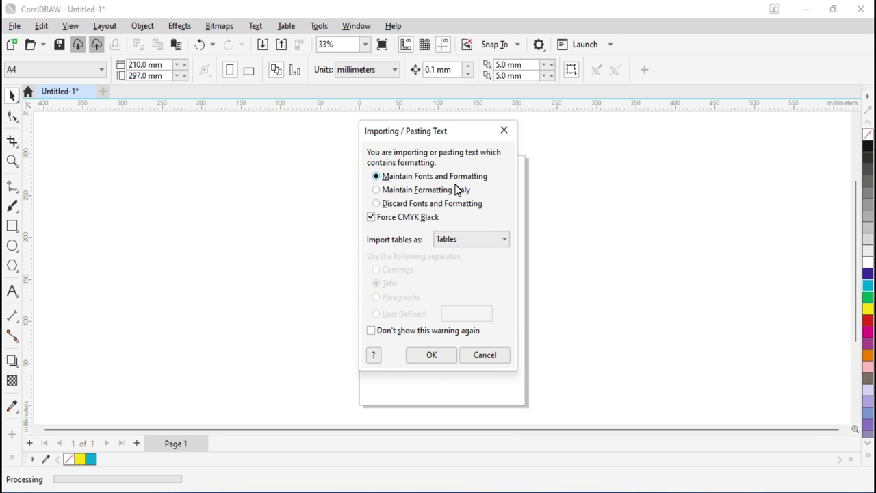
- Keep fonts and formatting and temporarily substitute Arial for the missing Aptos-Normal font
click(432, 356)
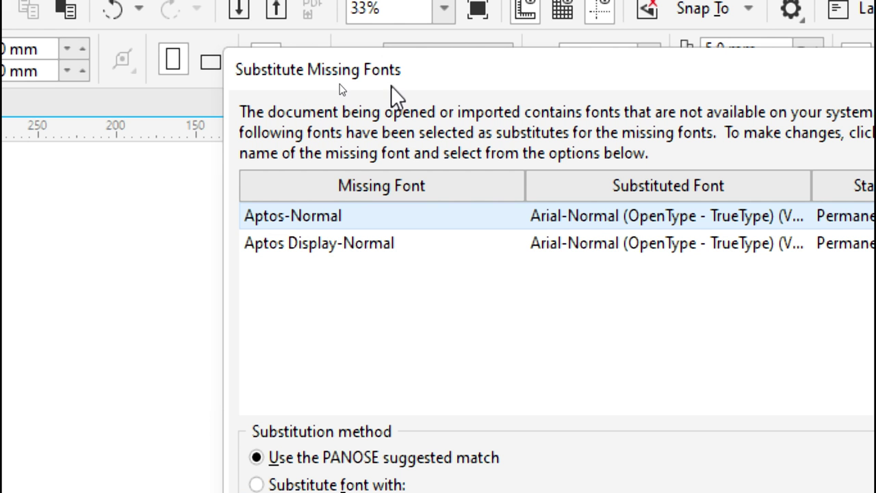
click(346, 237)
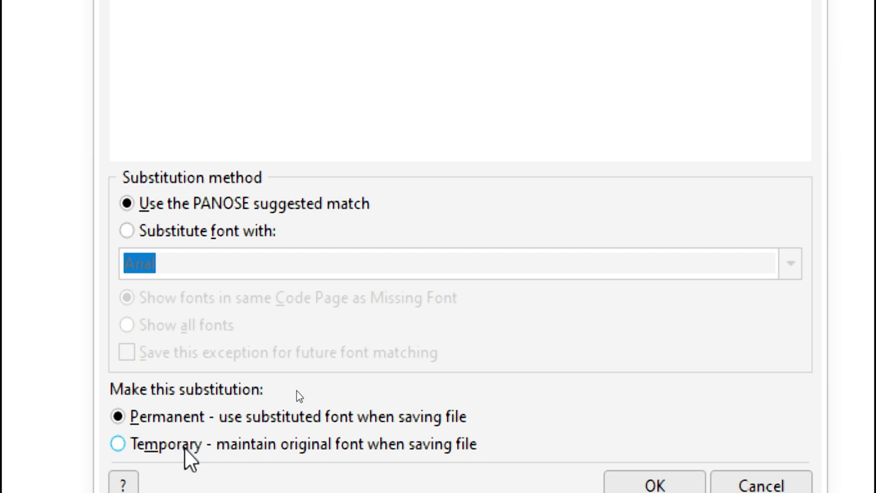
click(162, 444)
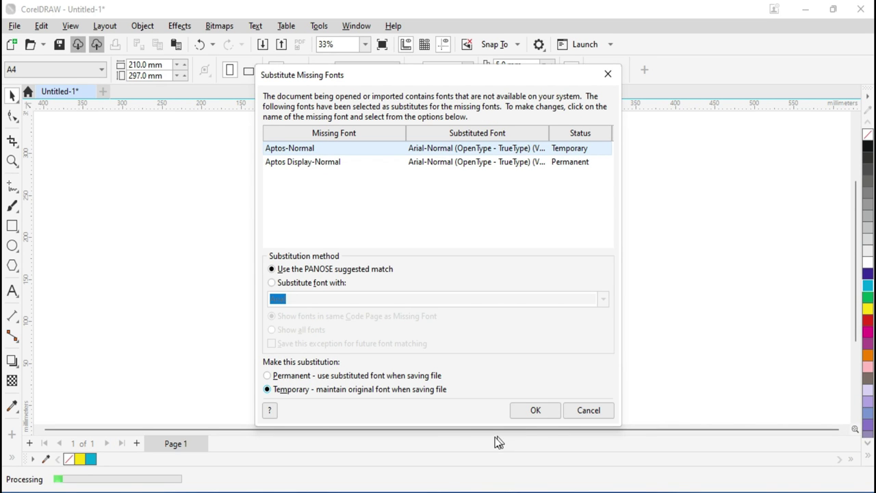
click(535, 410)
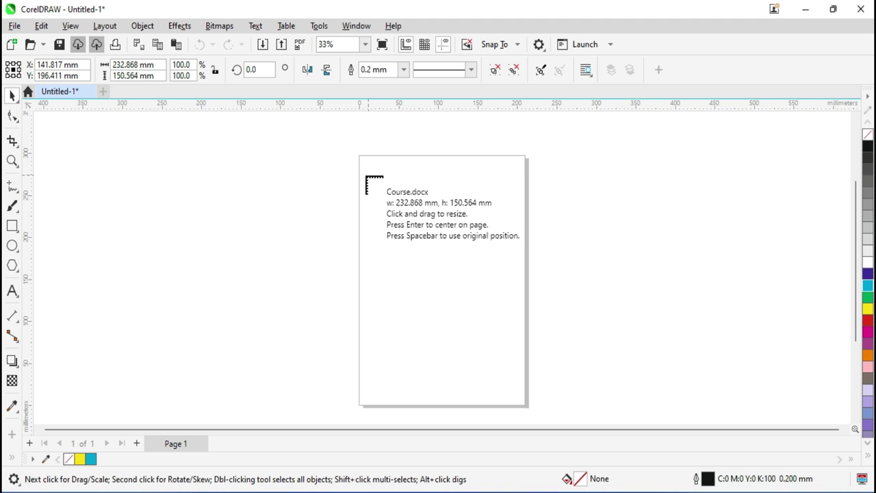
- Place the course table at the page's top-left and scale it to 335.906 × 217.157 mm
click(362, 163)
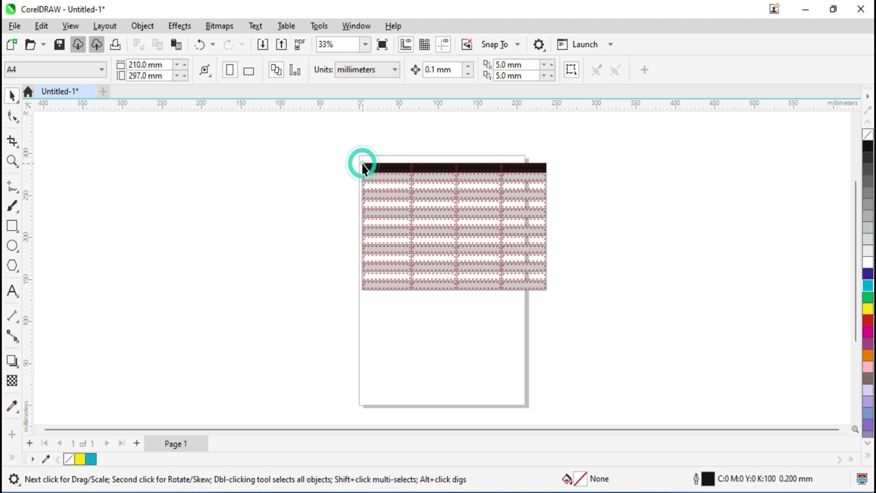
scroll(469, 233, up, 2)
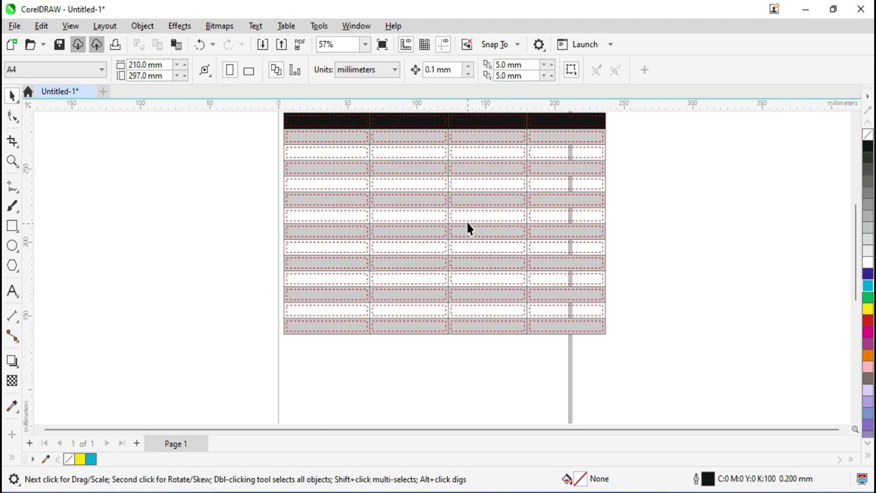
scroll(469, 233, down, 2)
scroll(446, 185, up, 2)
scroll(442, 205, up, 1)
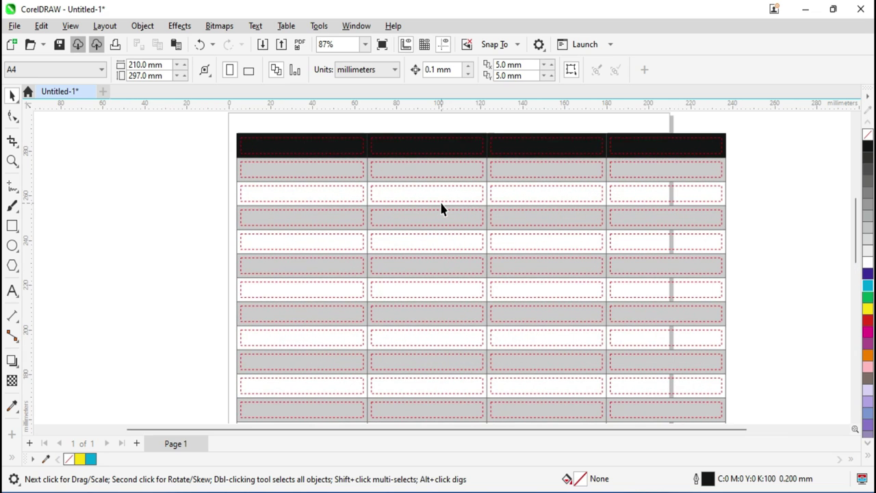
scroll(442, 209, down, 1)
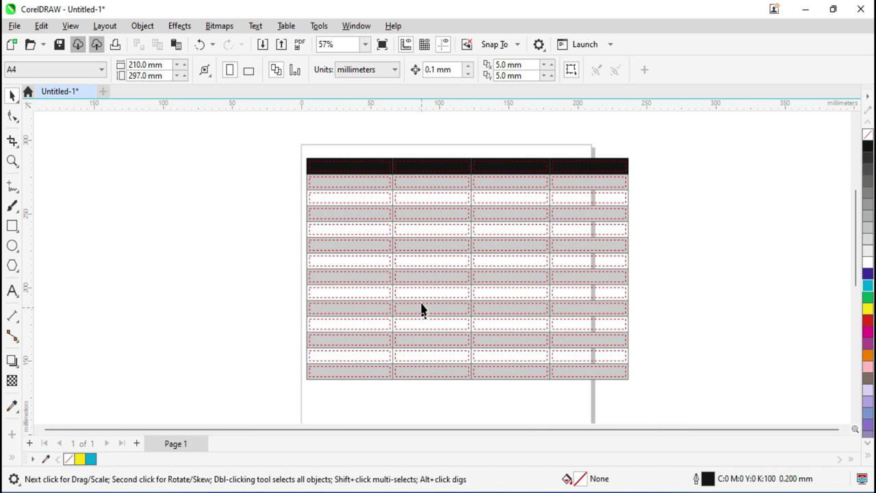
scroll(421, 295, up, 1)
scroll(415, 271, up, 1)
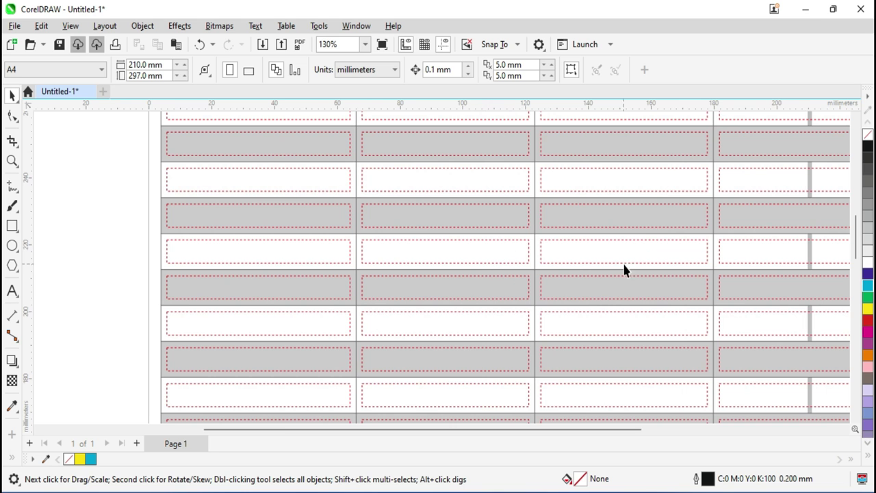
scroll(479, 273, down, 2)
scroll(479, 274, down, 2)
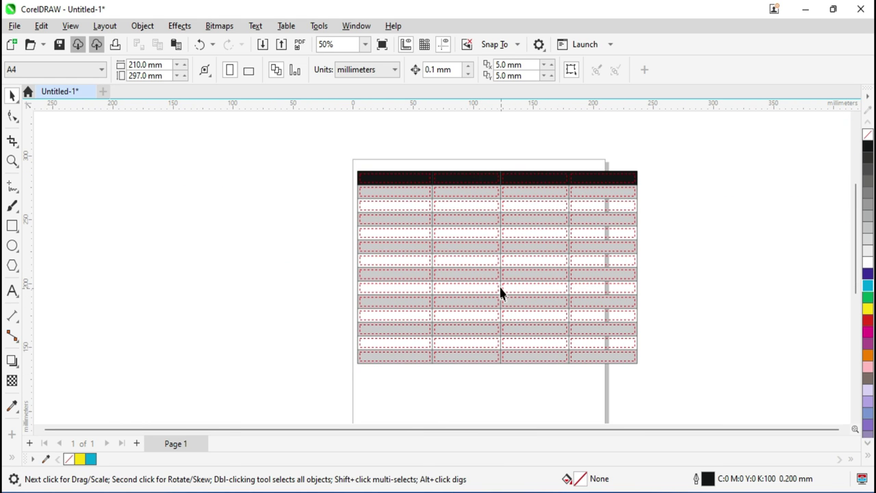
scroll(450, 277, up, 1)
scroll(449, 276, up, 1)
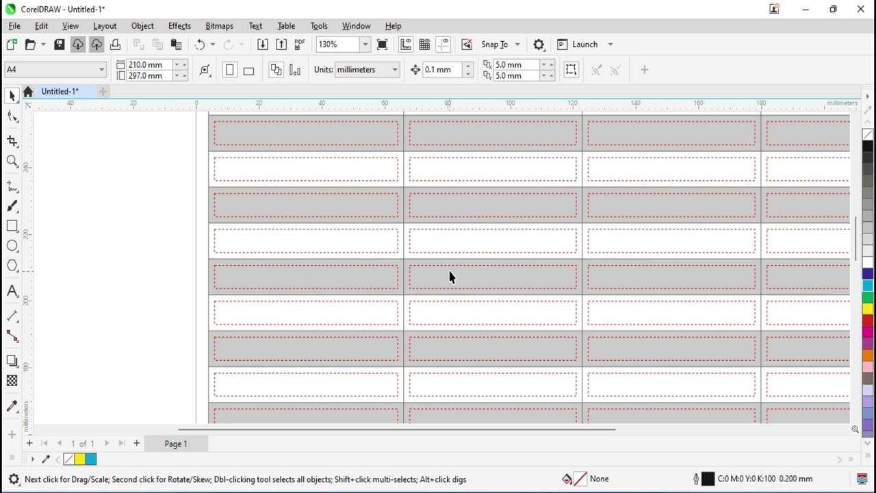
scroll(452, 264, down, 1)
scroll(452, 260, down, 1)
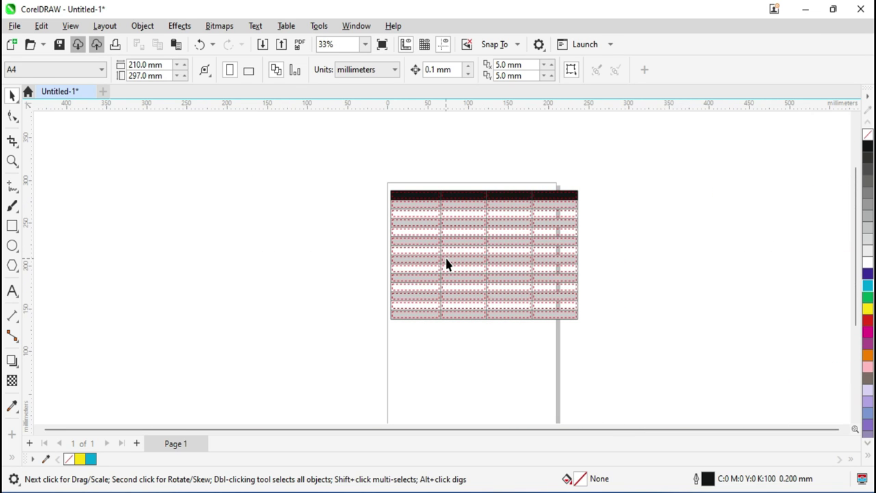
mouse_move(339, 154)
mouse_down()
mouse_move(634, 347)
mouse_move(649, 367)
mouse_up()
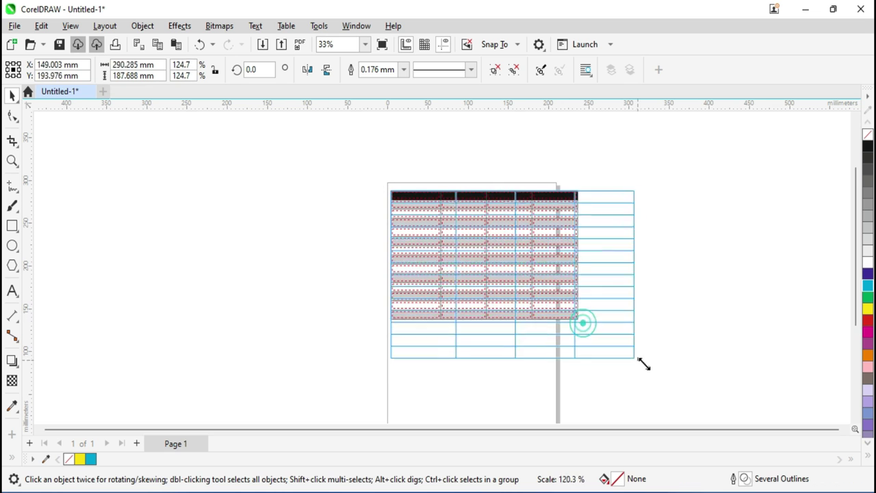
mouse_move(583, 323)
mouse_down()
mouse_move(709, 378)
mouse_move(687, 385)
mouse_up()
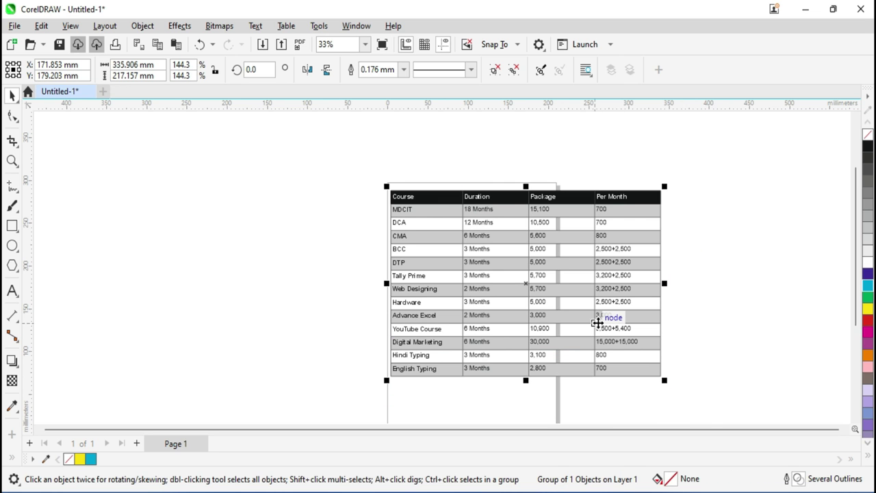
- Ungroup the course table into an editable 14-row by 4-column table
scroll(596, 319, up, 3)
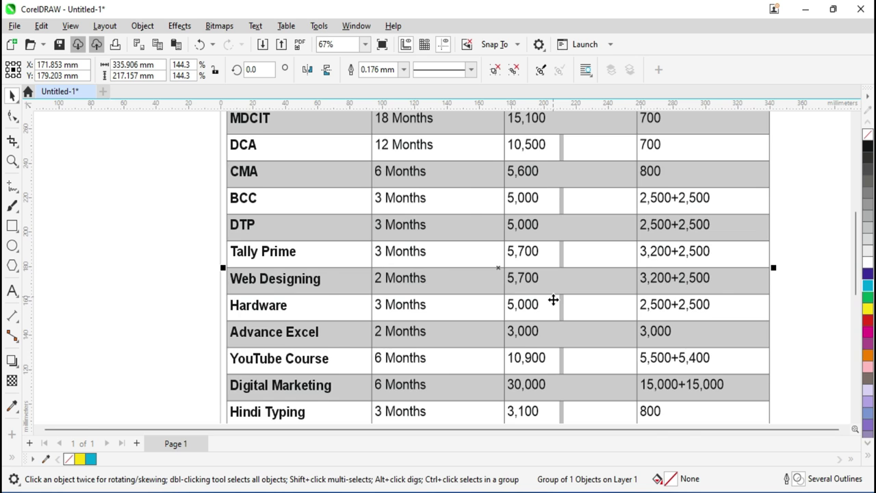
scroll(554, 302, down, 2)
scroll(446, 166, up, 1)
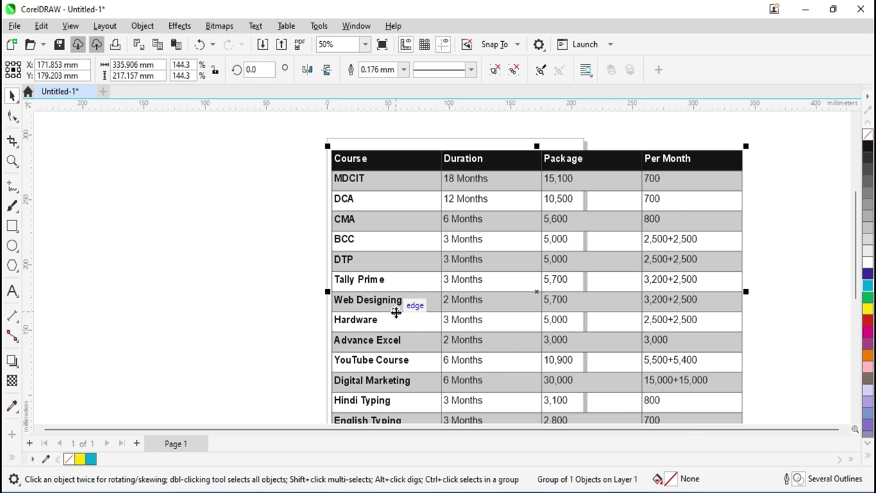
scroll(497, 291, down, 1)
scroll(500, 291, down, 2)
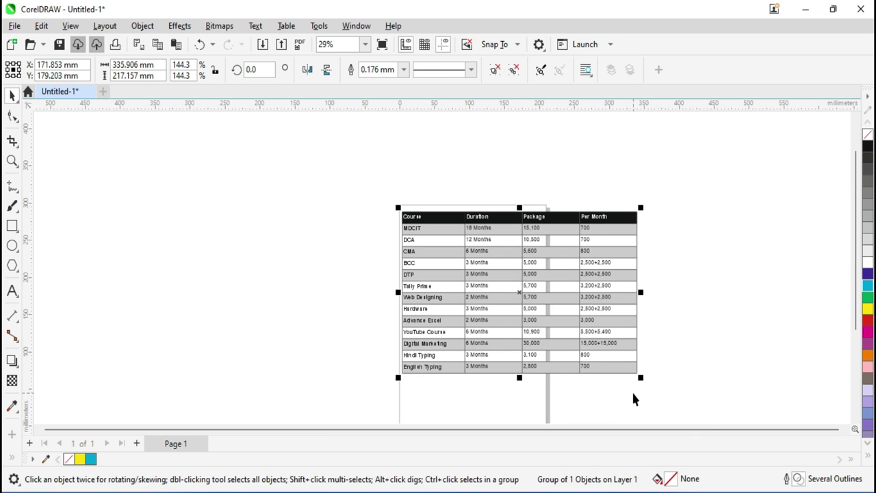
scroll(493, 322, up, 3)
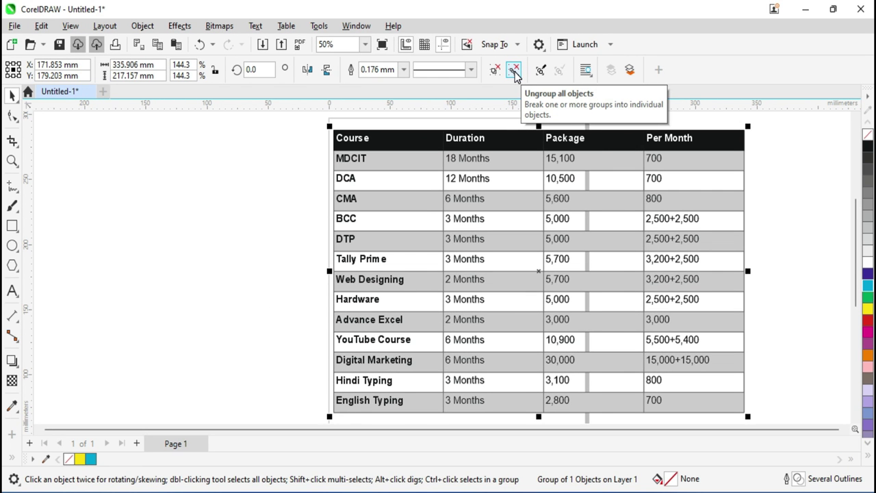
click(514, 71)
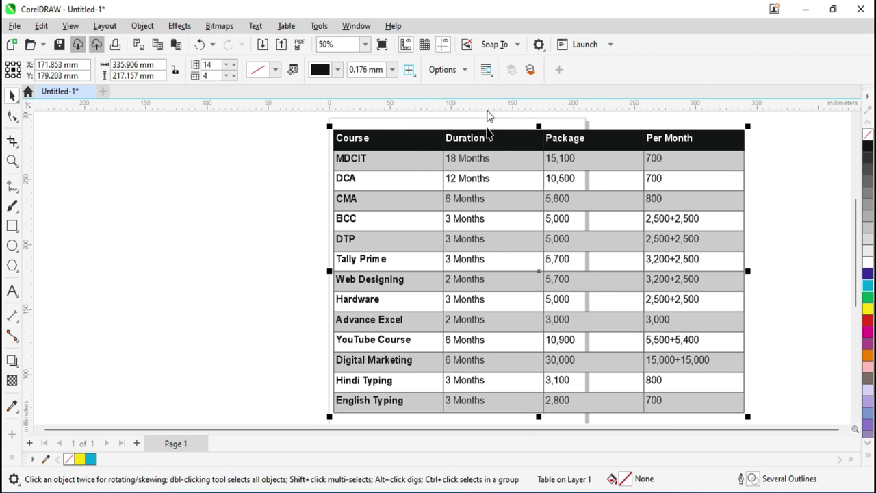
- Retype the ending of the MDCIT course name in the first row
click(229, 125)
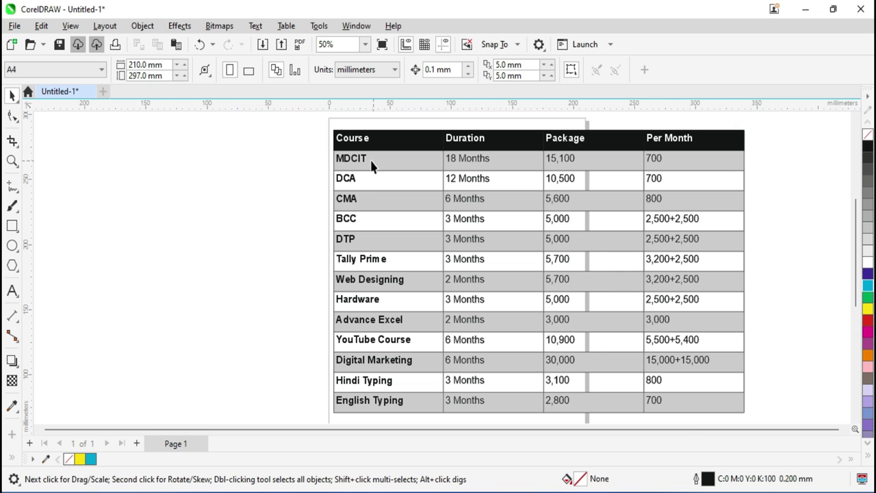
scroll(358, 160, up, 1)
scroll(357, 160, up, 2)
scroll(358, 160, up, 1)
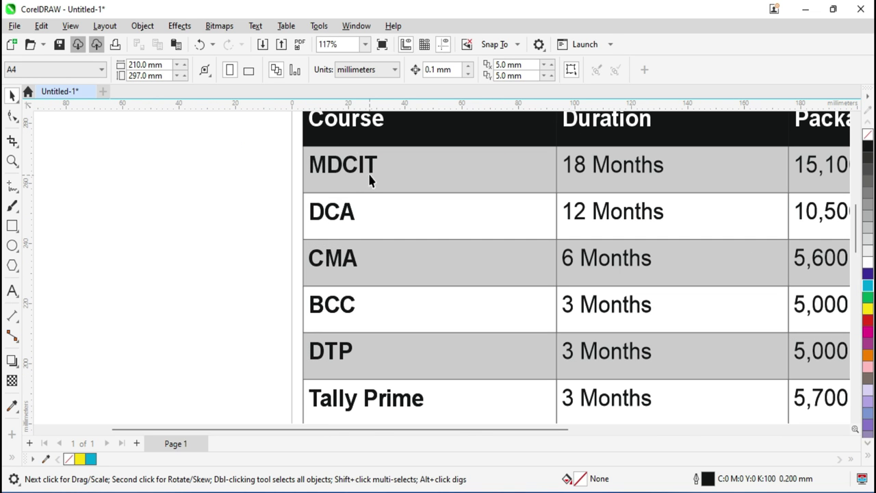
double_click(374, 167)
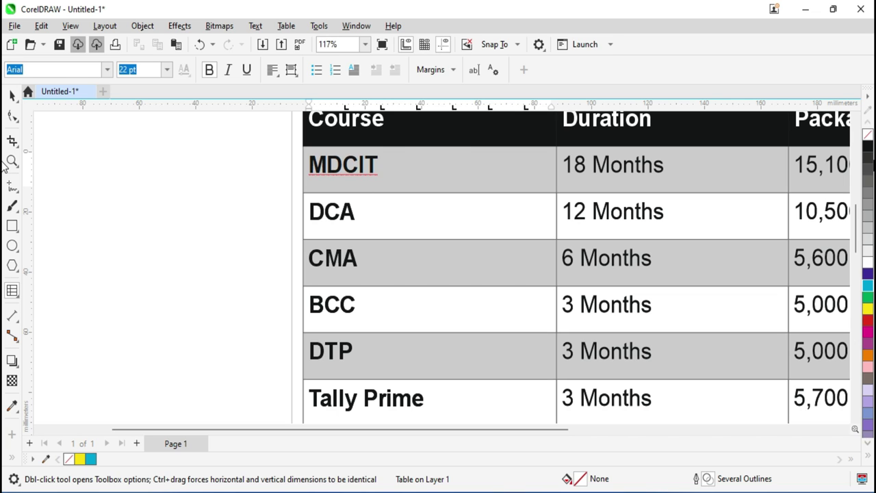
key(BackSpace)
key(BackSpace)
text(i)
- Change the MDCIT course duration from 18 to 24 Months
key(BackSpace)
text(IT)
click(585, 164)
key(BackSpace)
key(BackSpace)
text(24)
scroll(660, 176, down, 1)
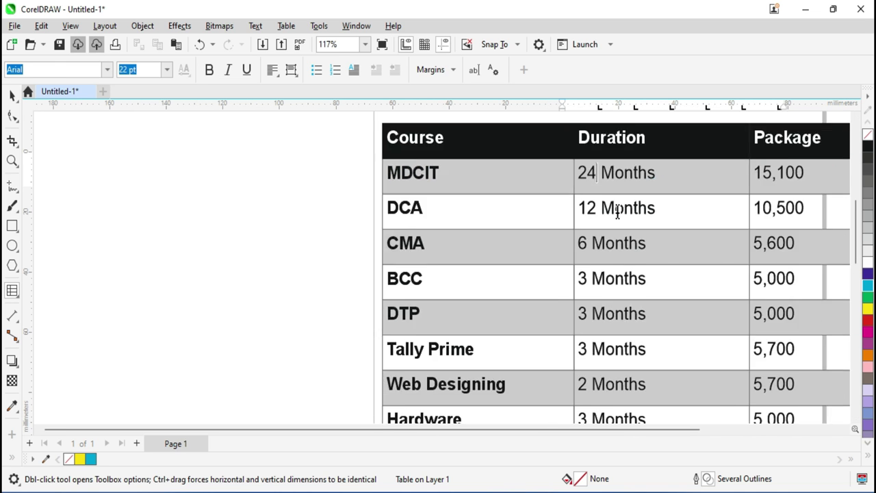
scroll(589, 236, down, 3)
scroll(602, 253, down, 1)
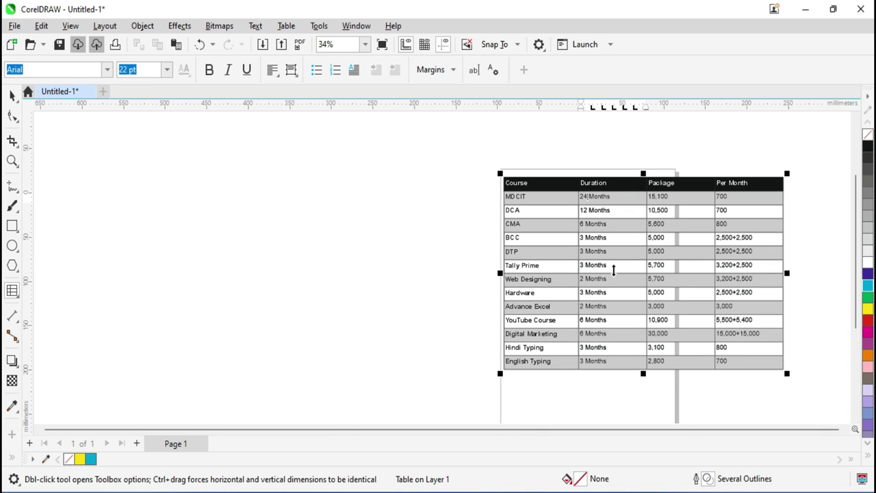
- Delete everything on the page, including the course table
click(11, 94)
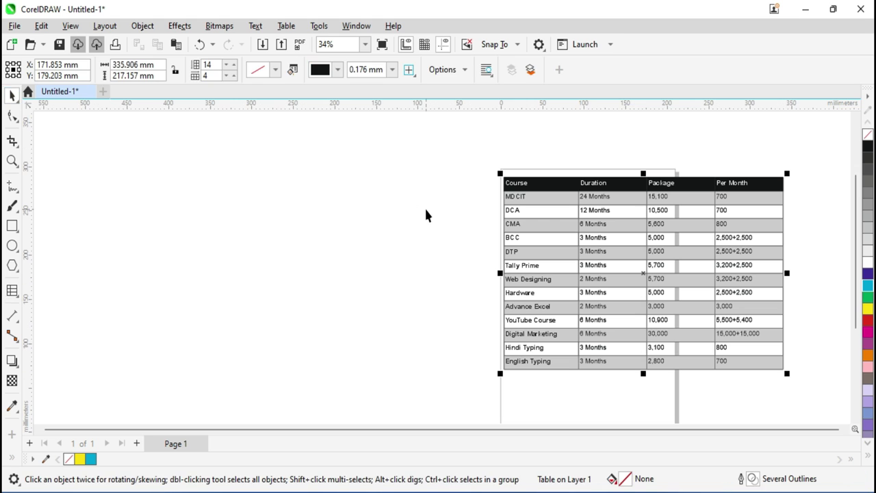
key(ctrl+a)
key(Delete)
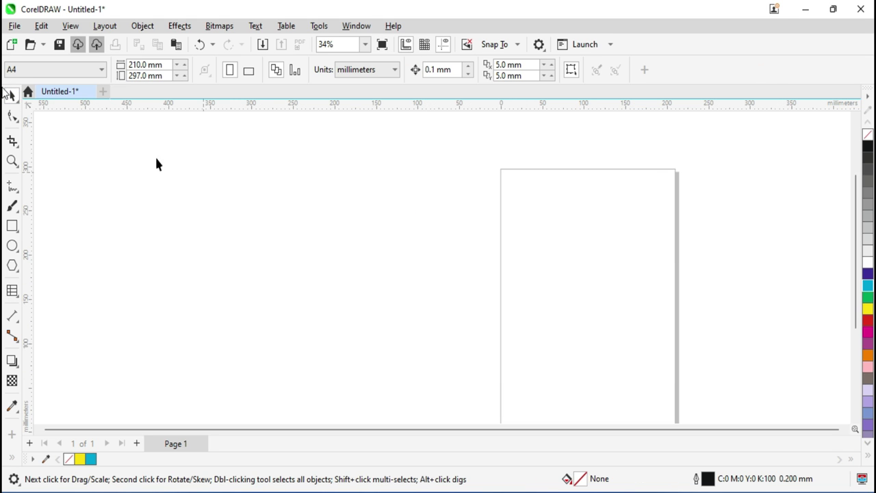
- Import Book1.xlsx from the Documents folder
click(14, 26)
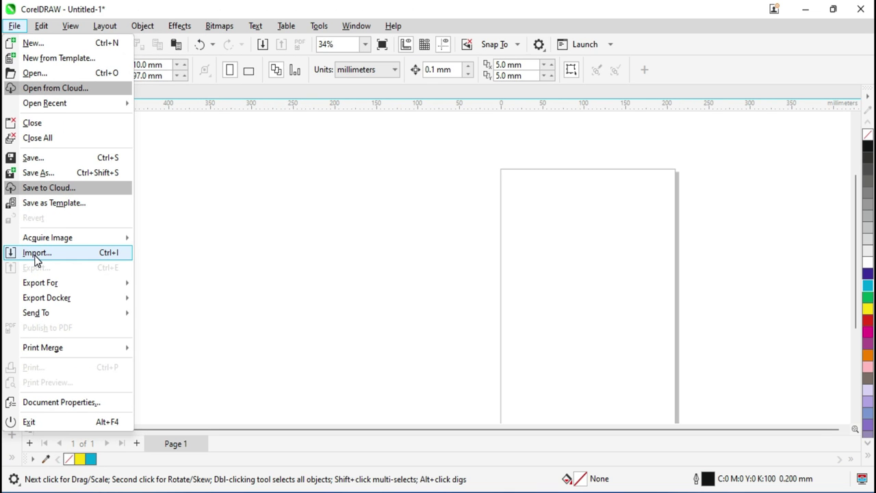
click(36, 254)
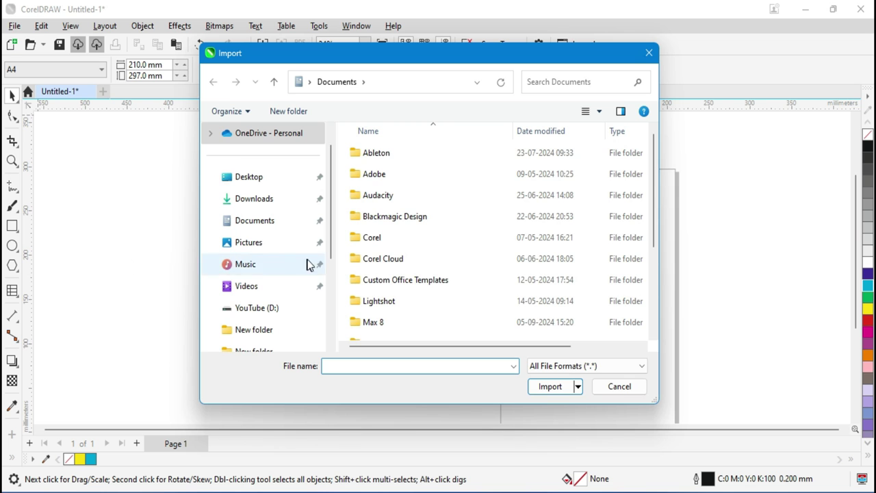
scroll(254, 264, down, 1)
scroll(365, 293, down, 2)
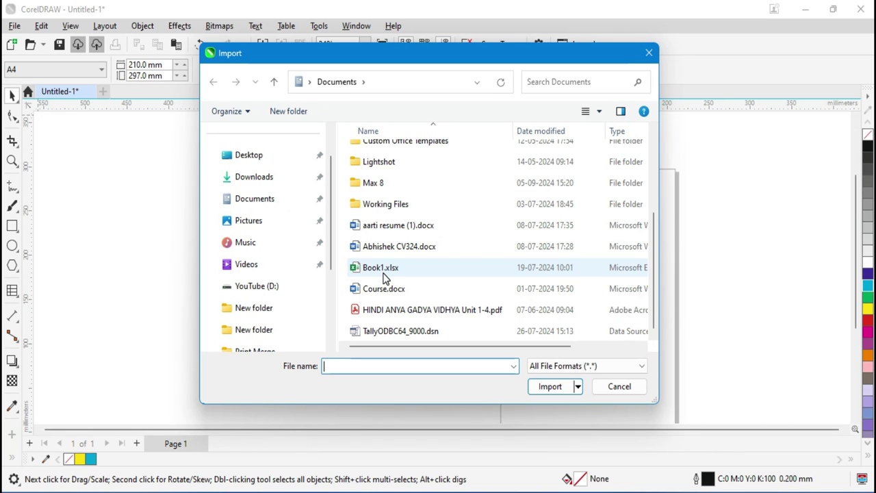
click(375, 274)
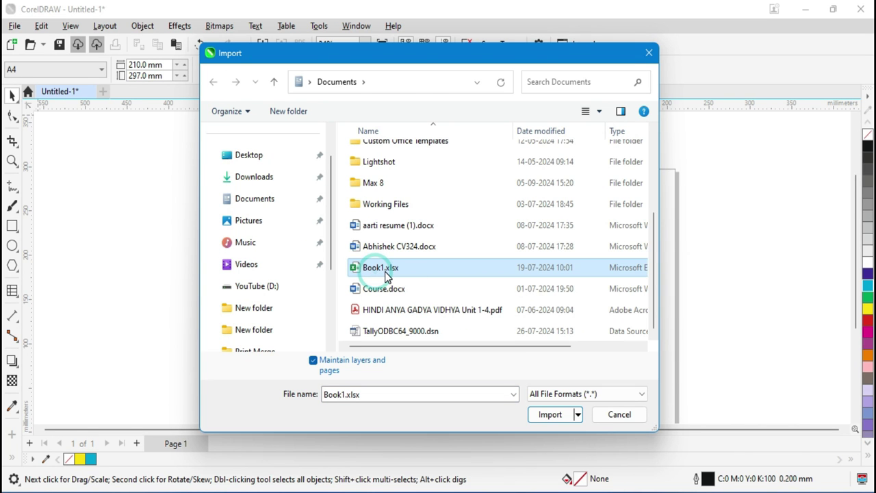
click(555, 418)
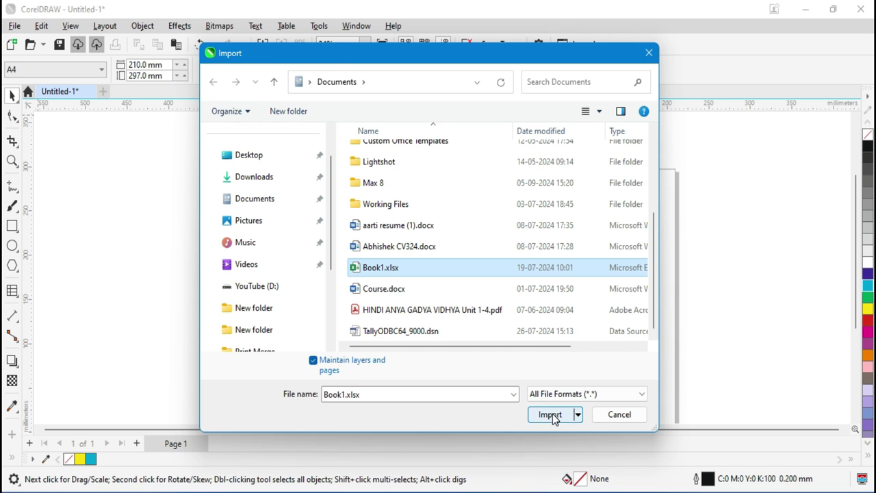
click(553, 415)
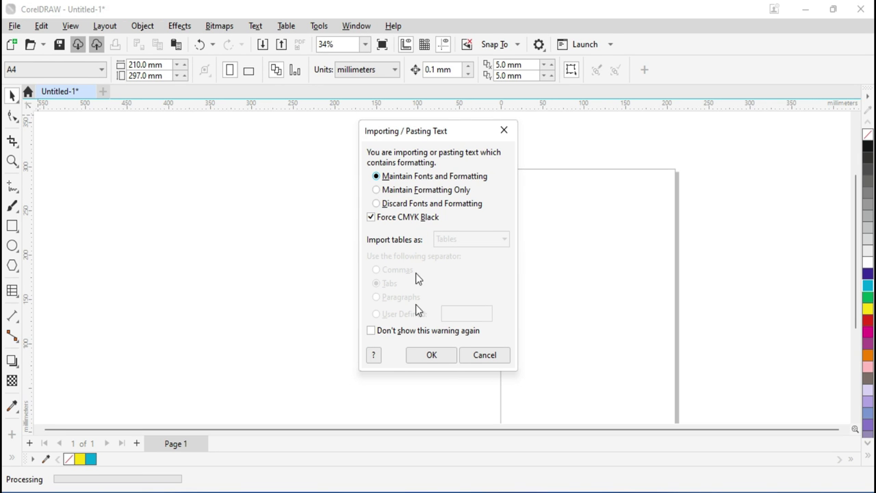
- Keep fonts and formatting and substitute Aptos Narrow-Normal temporarily with Ebrima
click(429, 355)
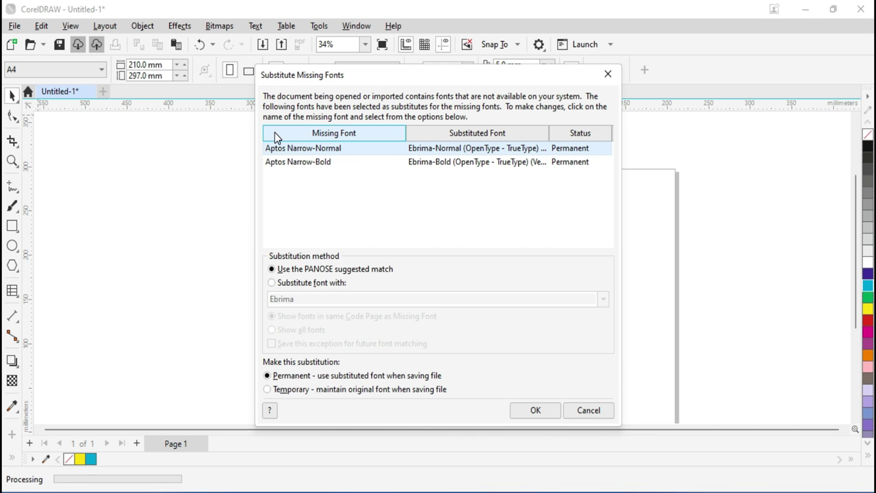
click(289, 164)
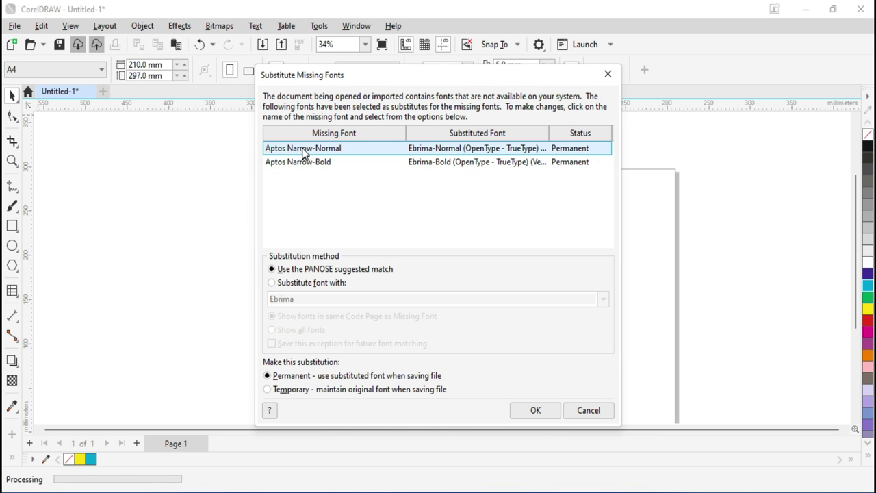
click(278, 389)
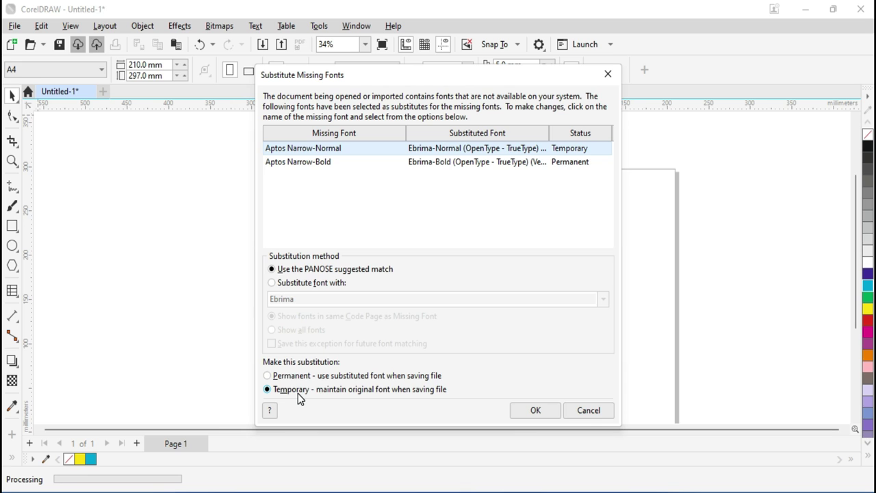
click(534, 410)
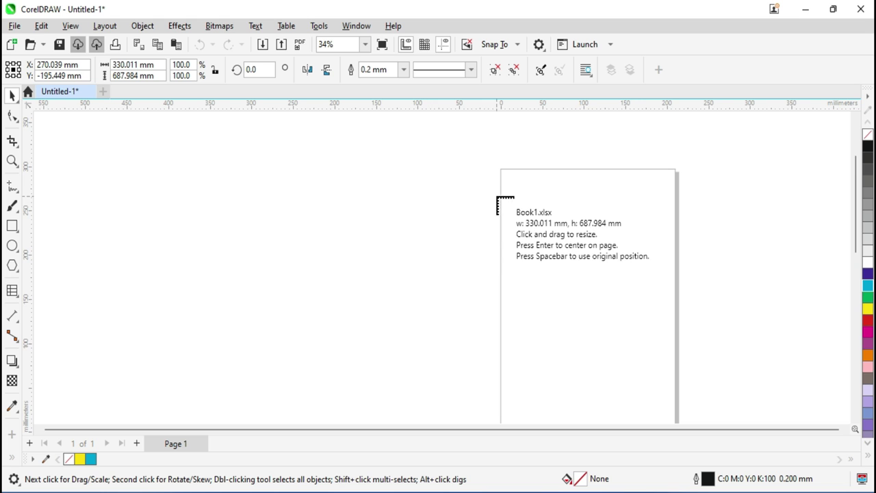
- Place the imported Book1.xlsx student table on the canvas
click(256, 161)
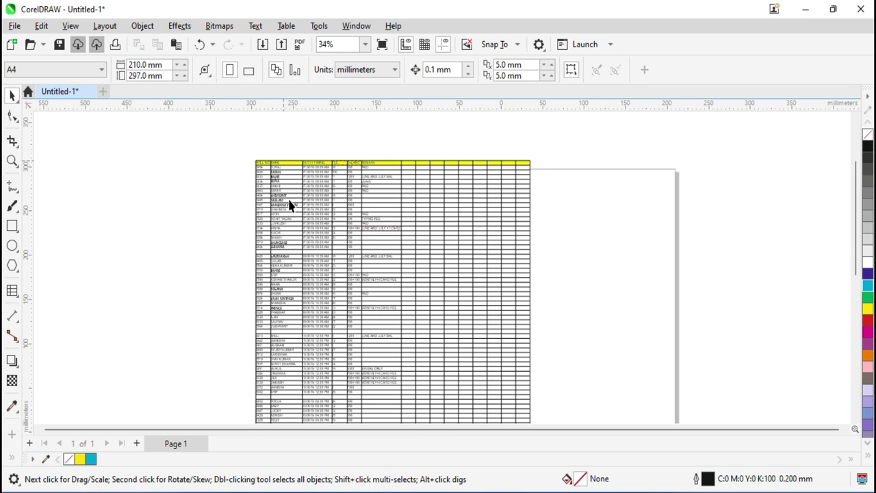
scroll(290, 203, up, 1)
scroll(296, 214, up, 1)
scroll(297, 220, up, 1)
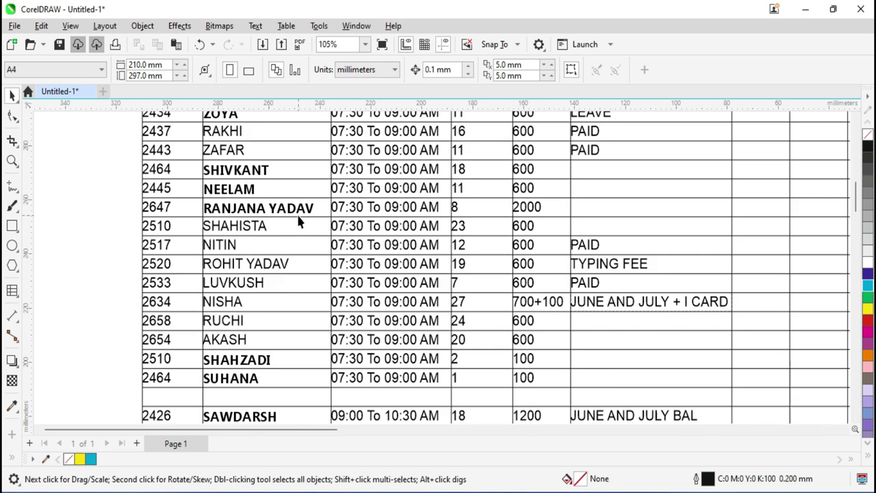
scroll(298, 221, up, 1)
scroll(298, 219, up, 1)
scroll(298, 218, down, 1)
scroll(299, 222, down, 1)
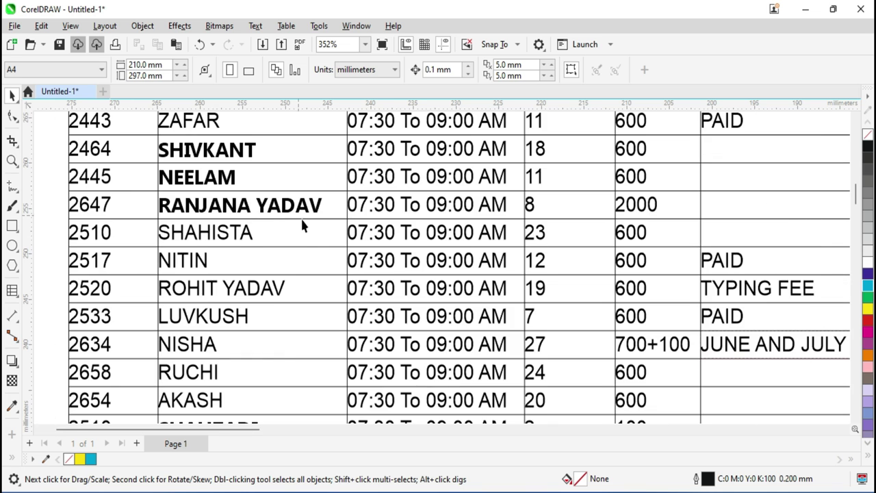
scroll(301, 224, down, 1)
scroll(306, 226, down, 1)
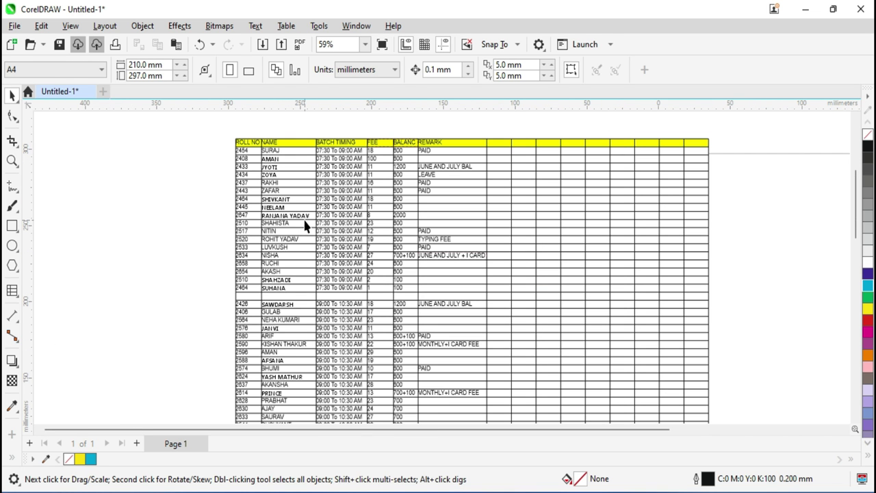
- Select the spreadsheet table and ungroup it into an editable table
click(340, 205)
click(379, 195)
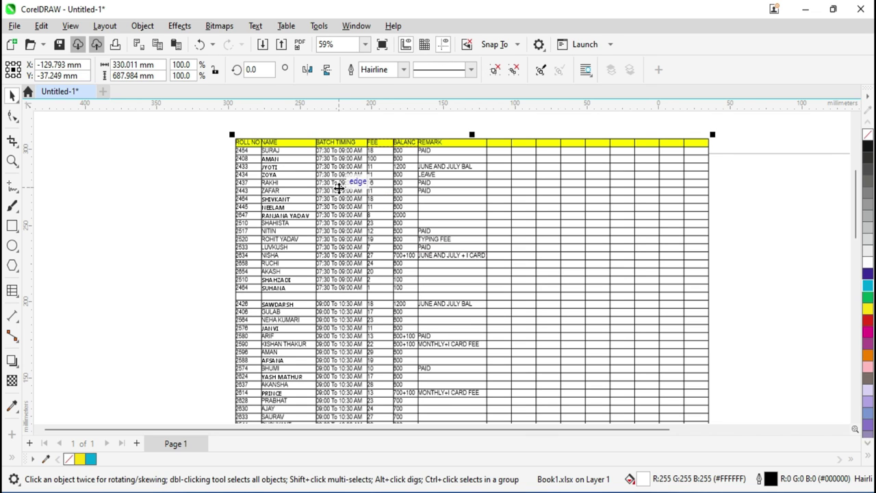
click(515, 71)
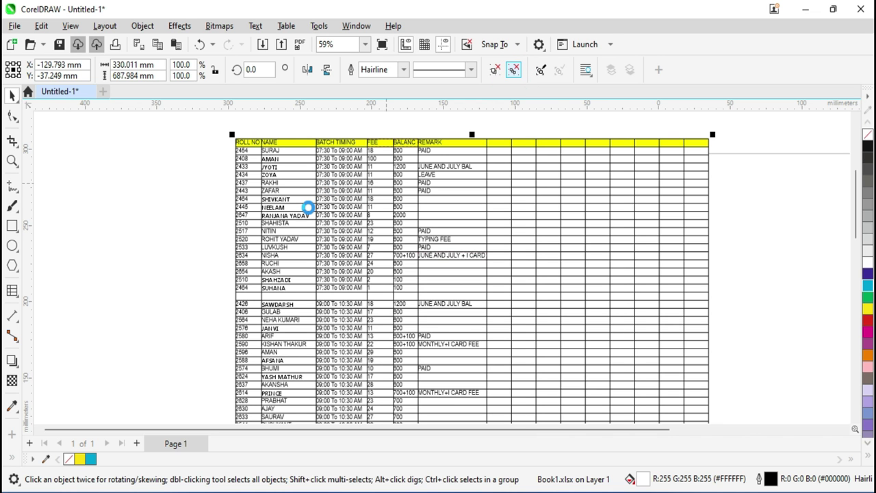
scroll(285, 174, up, 1)
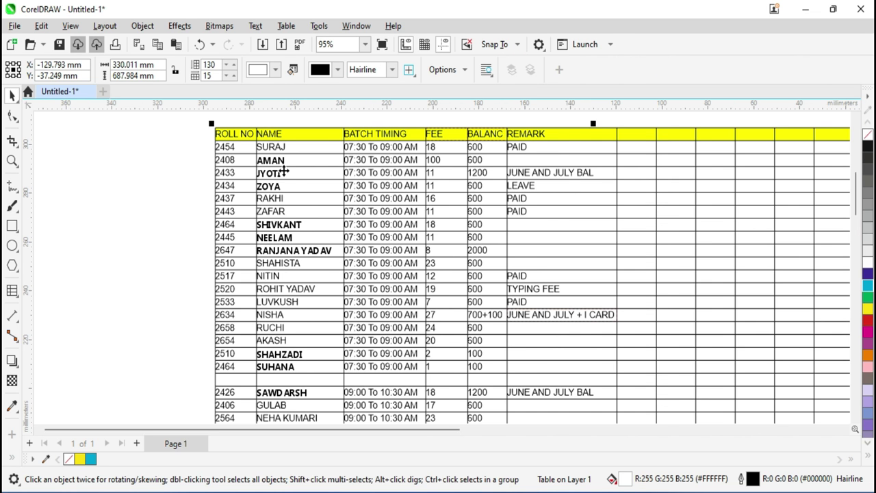
scroll(283, 175, up, 1)
scroll(285, 175, up, 2)
scroll(285, 175, up, 2)
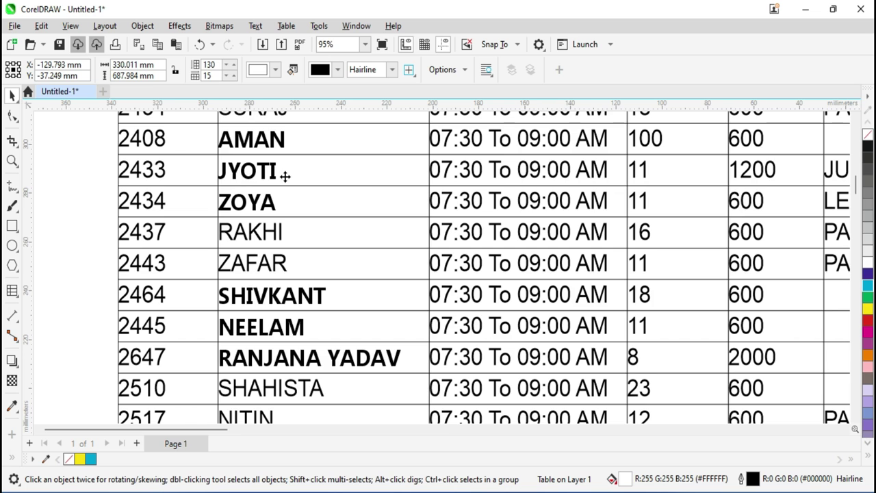
click(294, 232)
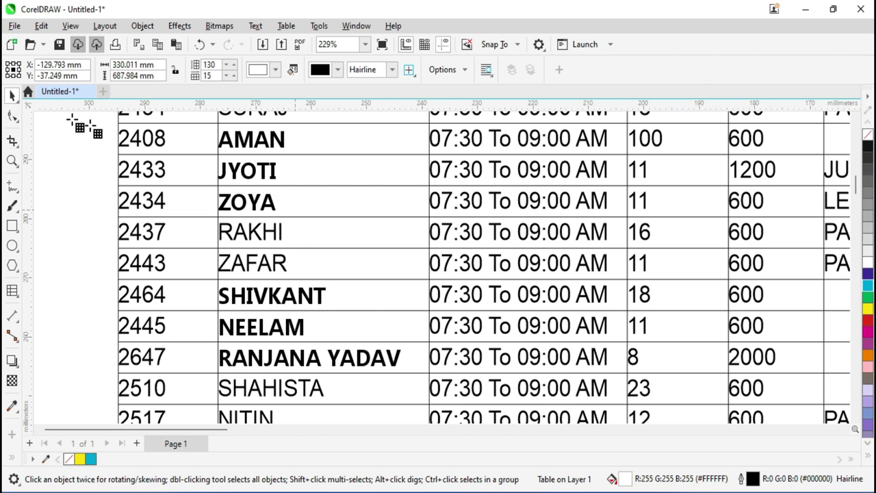
click(291, 232)
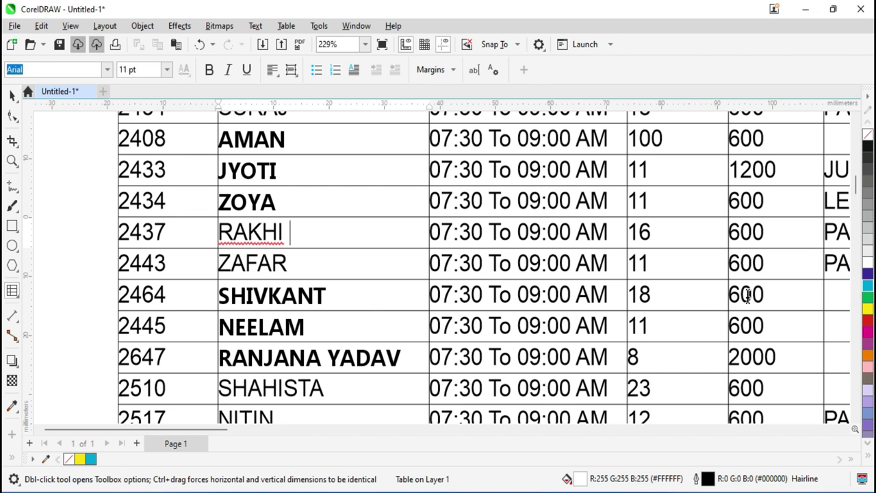
text(Kumari)
scroll(436, 278, down, 1)
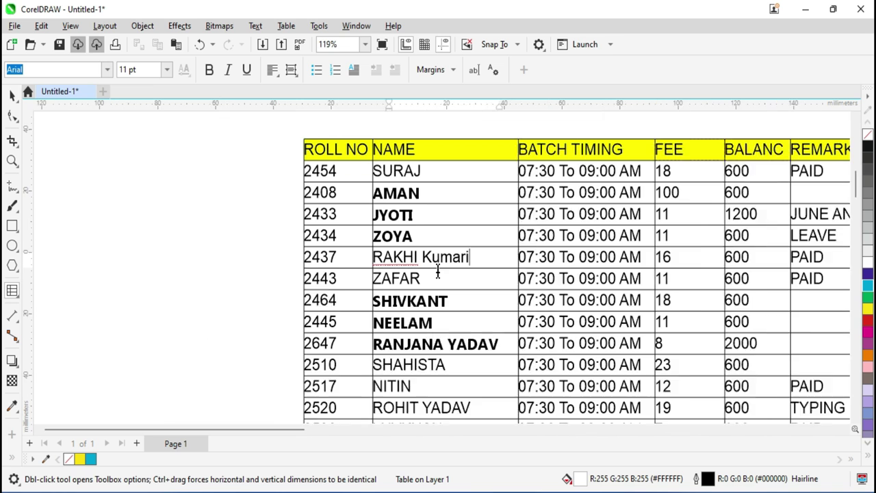
scroll(437, 272, down, 1)
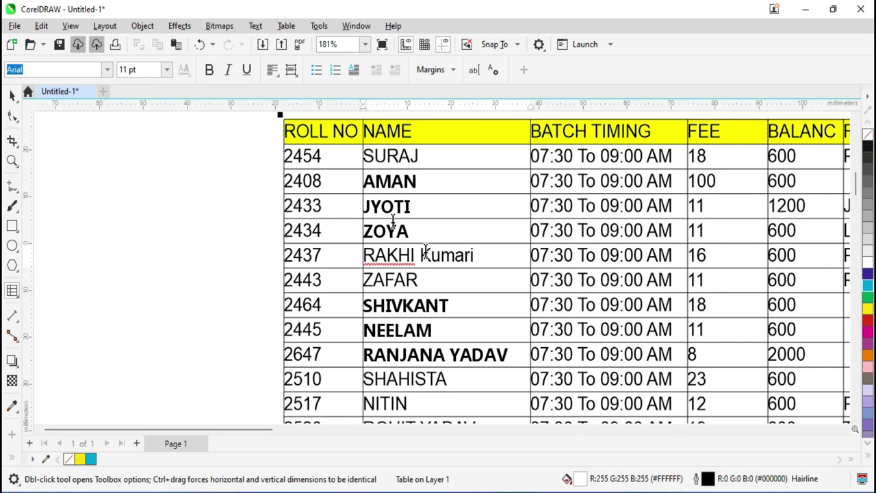
click(11, 94)
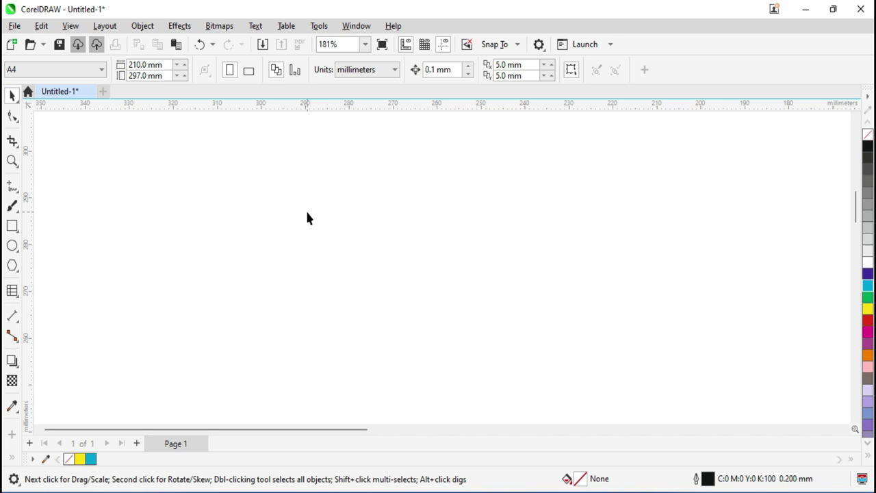
- Import TATA POWER DDL.pdf from the Desktop with text kept as editable Text
key(ctrl+i)
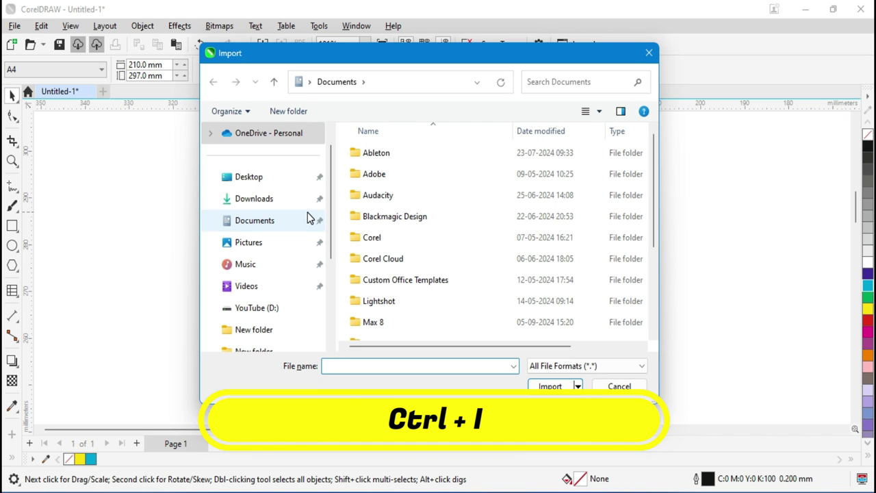
scroll(404, 263, down, 2)
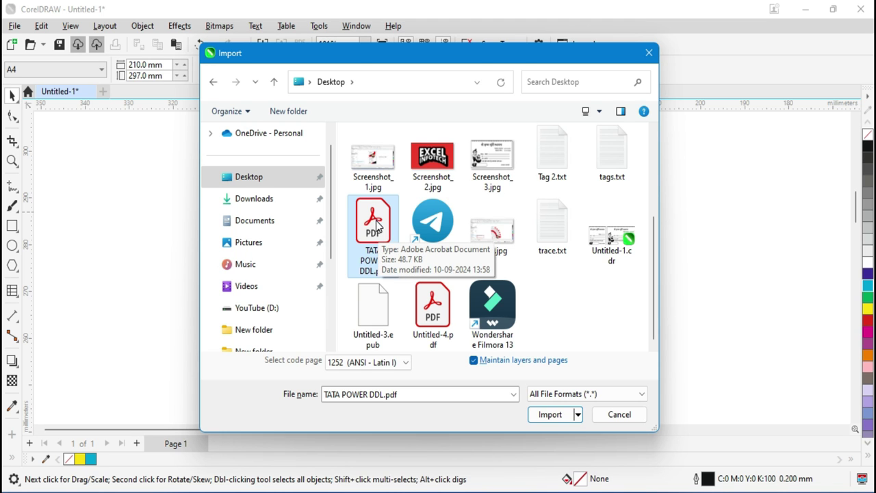
click(552, 415)
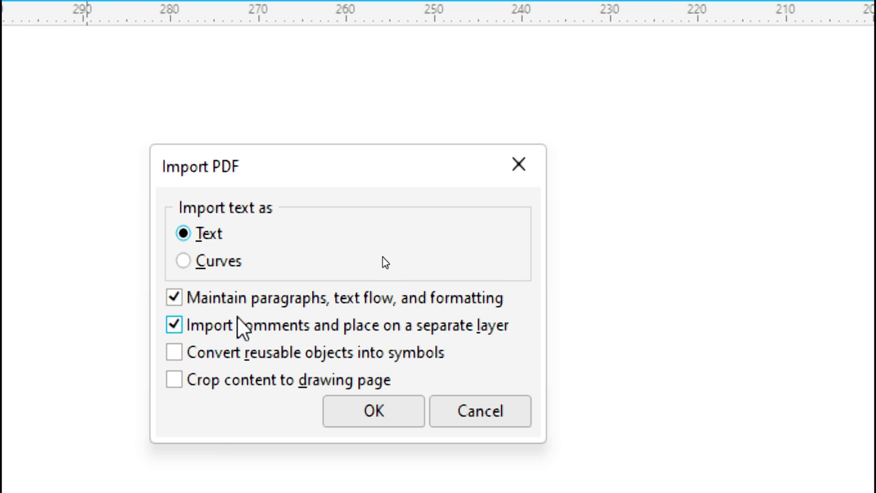
click(373, 411)
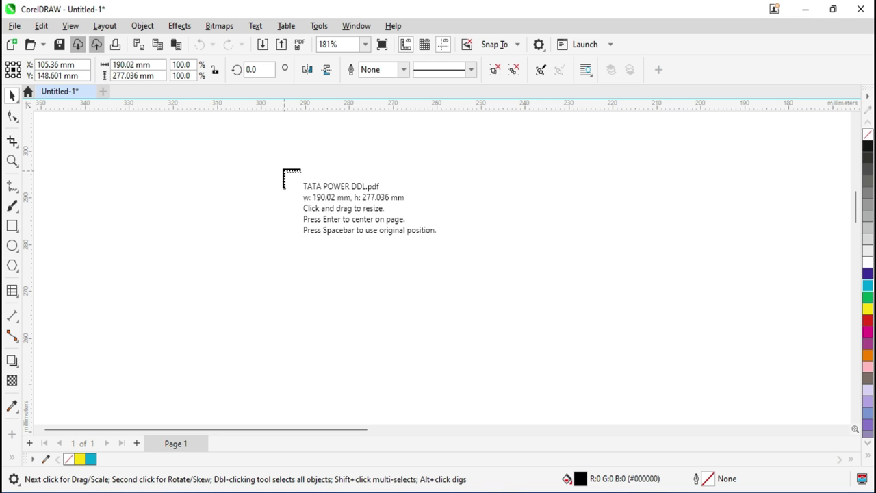
- Select the placed TATA POWER notice and ungroup it
scroll(463, 261, down, 3)
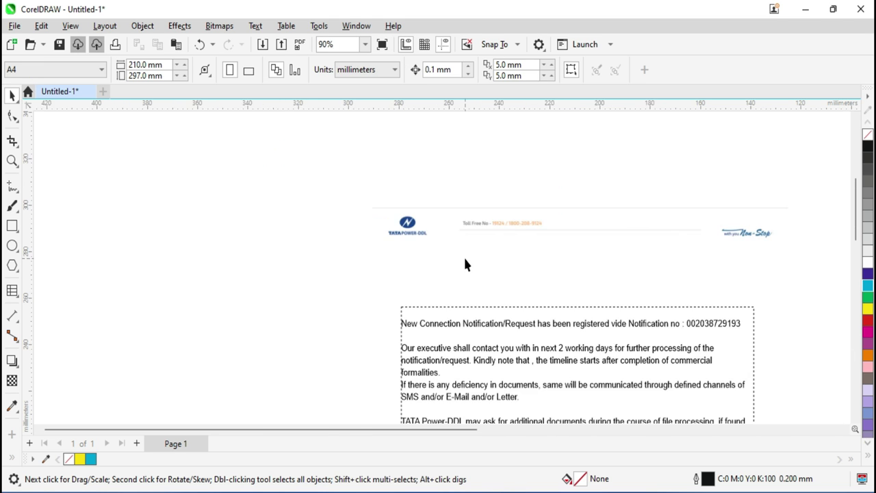
scroll(478, 316, down, 2)
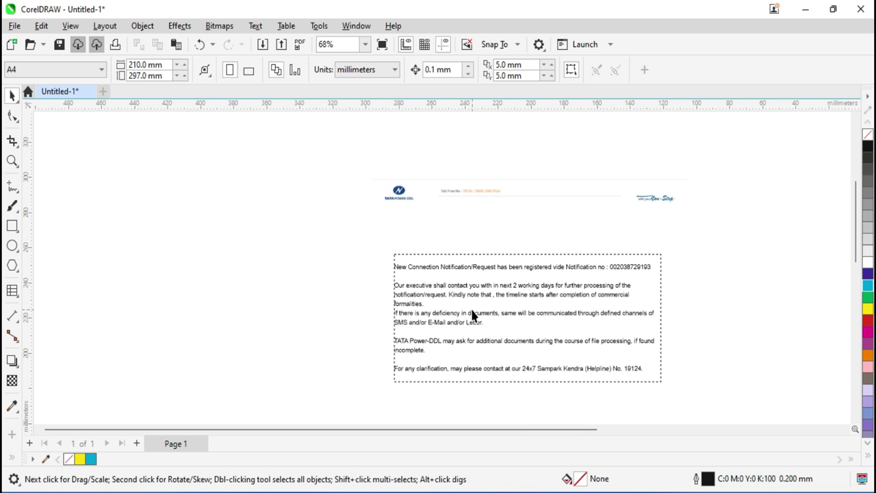
scroll(471, 314, up, 2)
scroll(471, 313, up, 2)
click(454, 277)
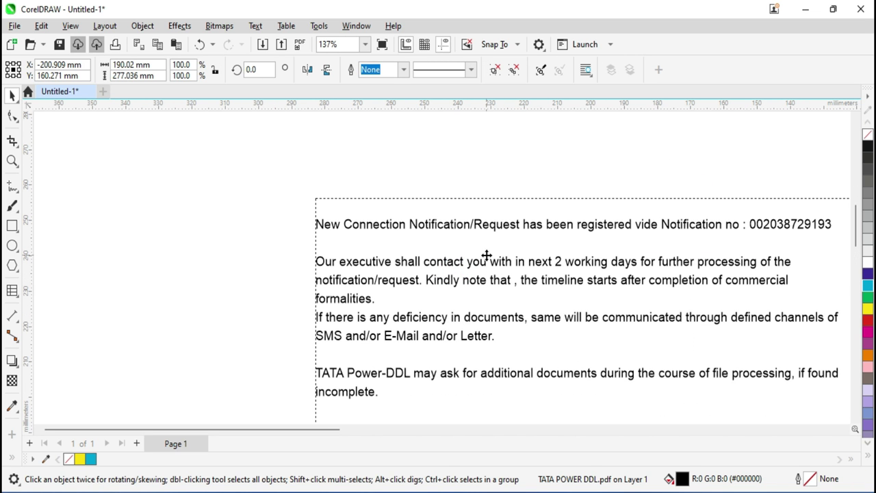
click(515, 70)
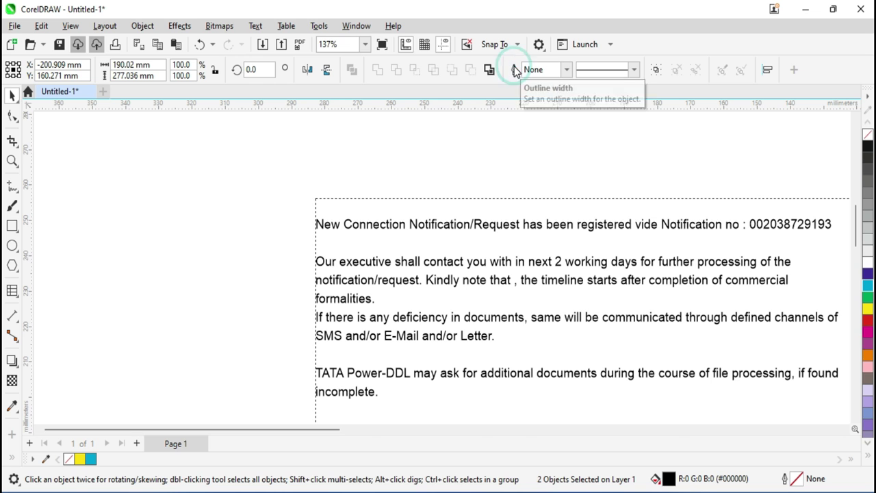
- Edit the notice text to read next 24 working days instead of 2
scroll(508, 254, up, 2)
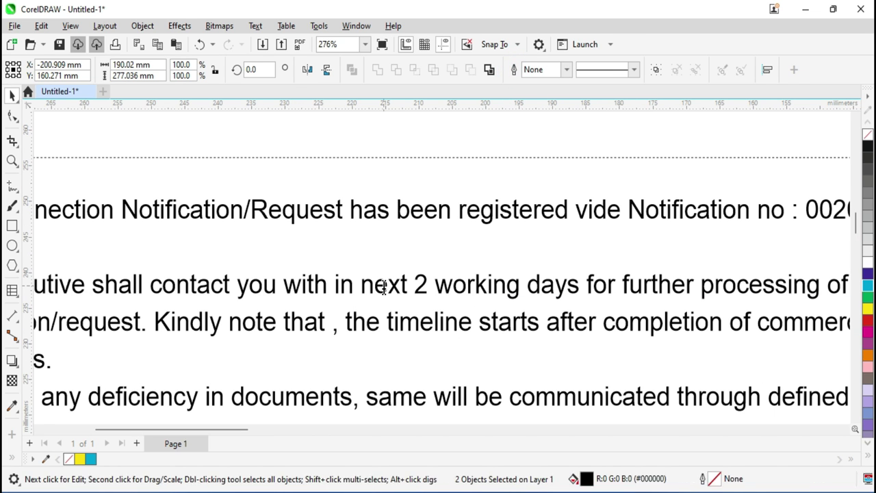
double_click(383, 288)
click(428, 284)
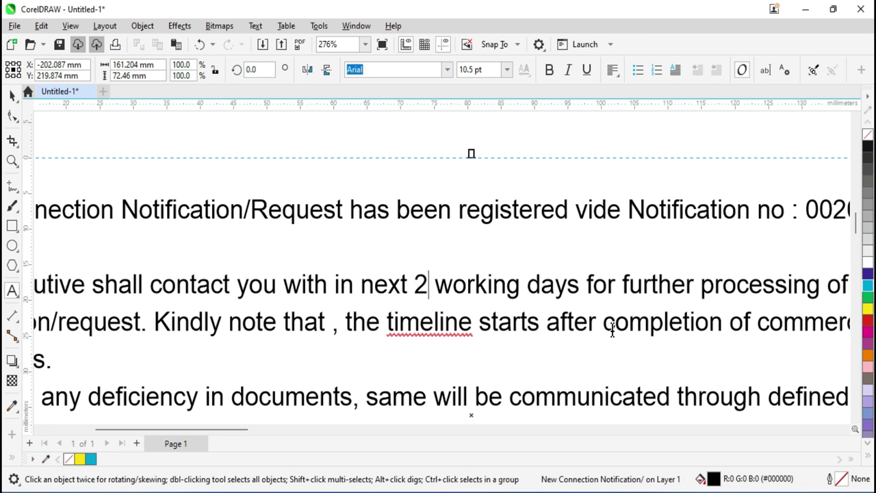
text(4)
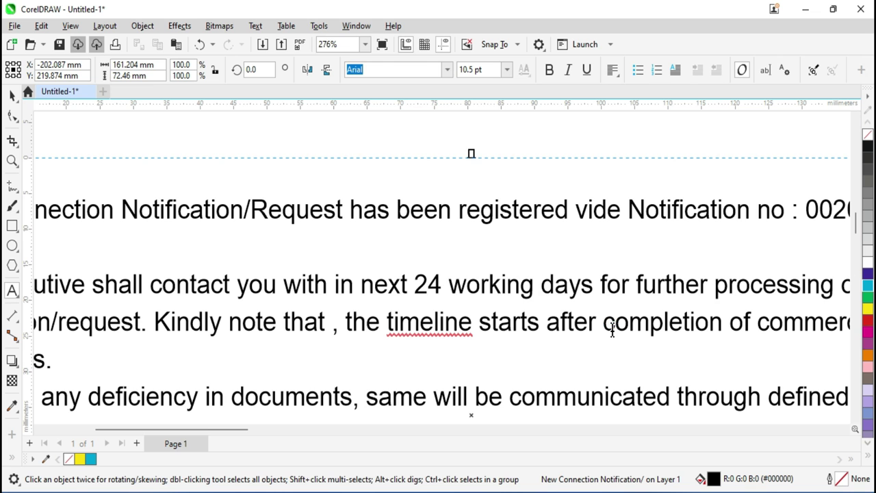
scroll(523, 201, down, 3)
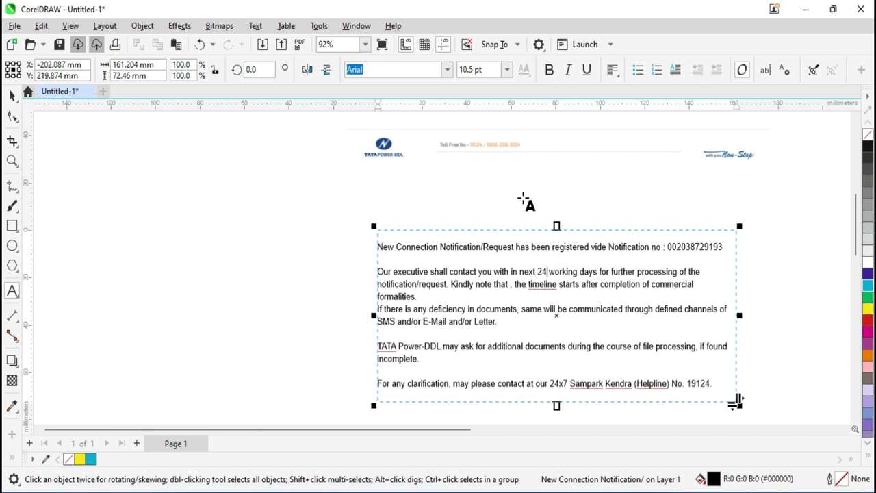
click(11, 95)
click(290, 170)
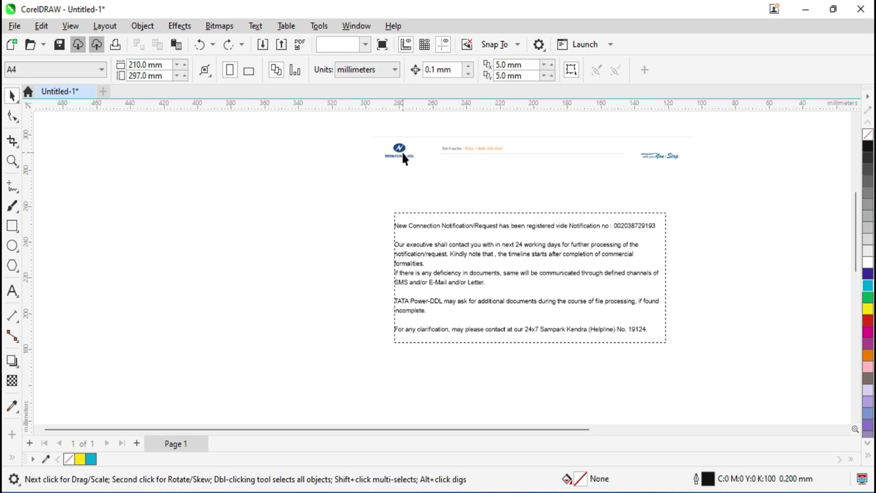
drag(414, 148, 248, 151)
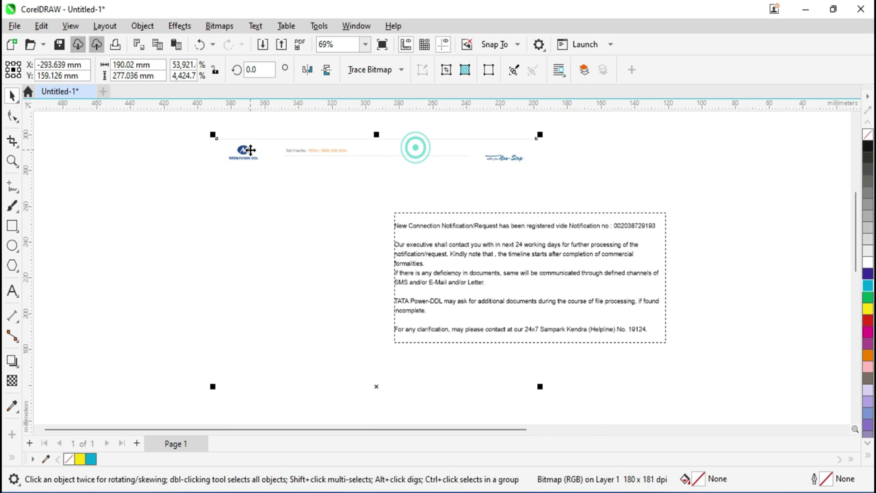
key(ctrl+z)
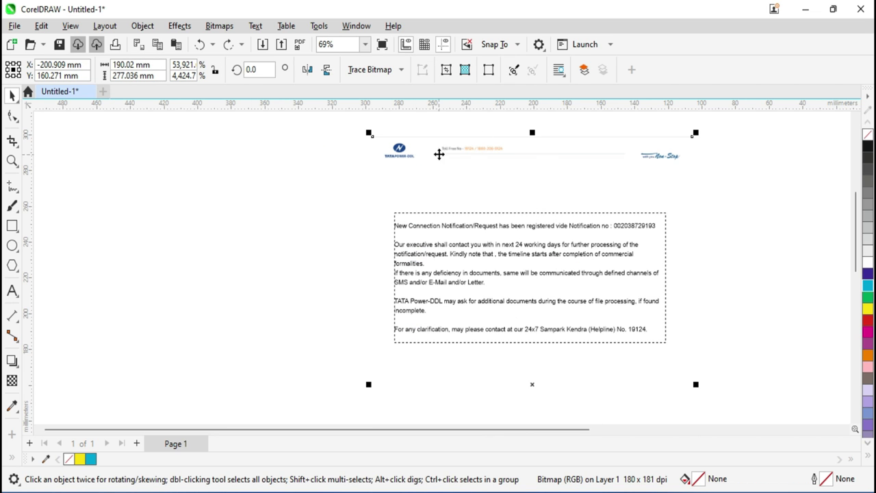
scroll(439, 154, up, 3)
scroll(451, 161, down, 2)
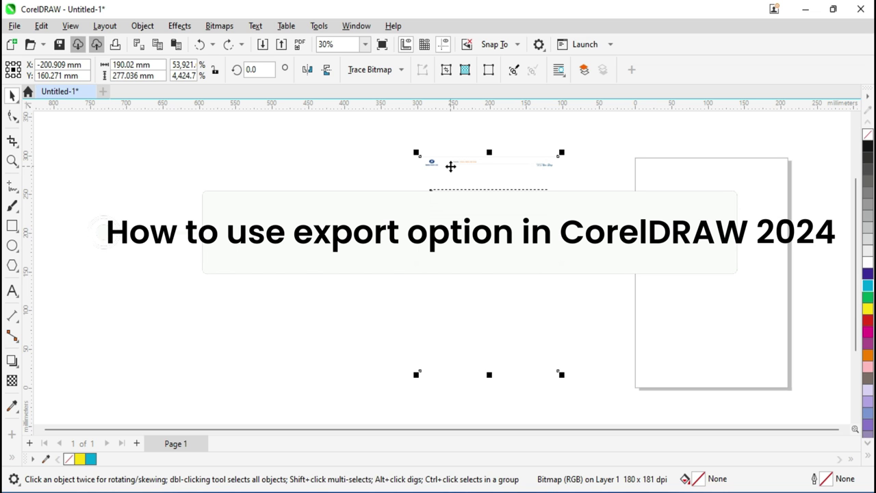
- Delete the imported PDF content and draw a large yellow-filled rectangle on the page
key(Delete)
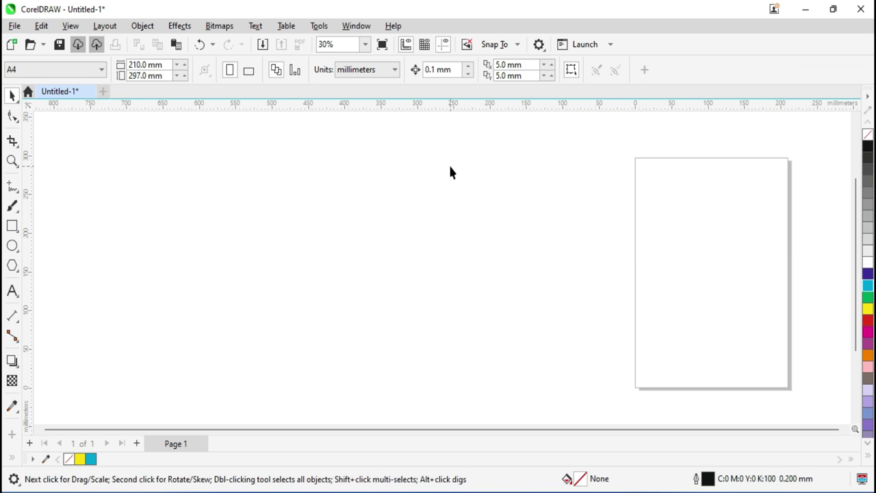
scroll(811, 254, up, 3)
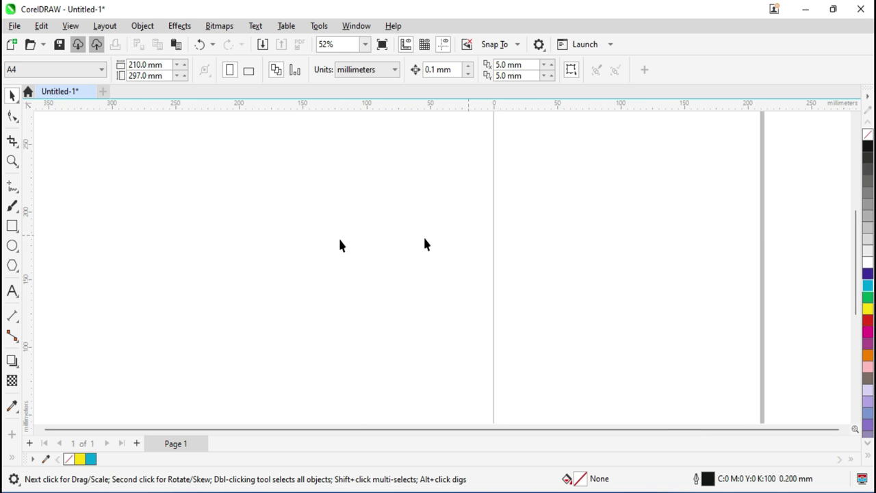
click(12, 226)
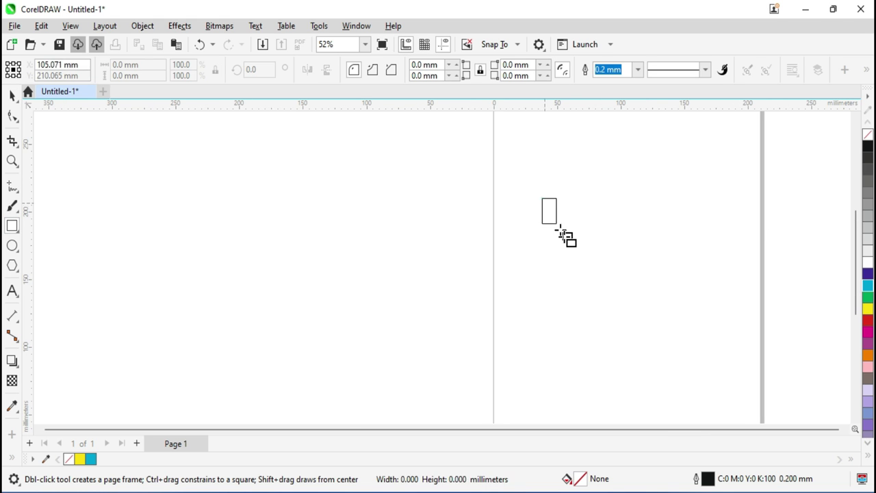
drag(560, 233, 675, 317)
click(867, 309)
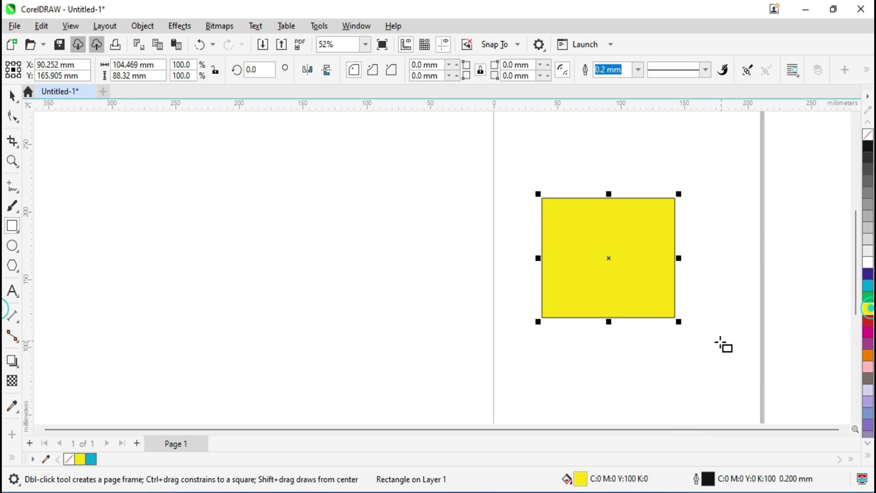
- Draw a smaller, unfilled rectangle above the yellow one
scroll(723, 345, down, 2)
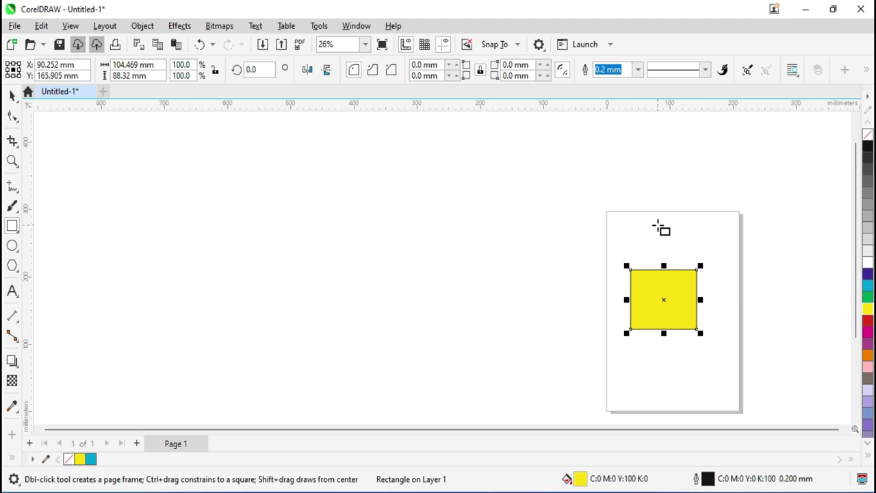
scroll(657, 228, up, 2)
drag(625, 222, 695, 271)
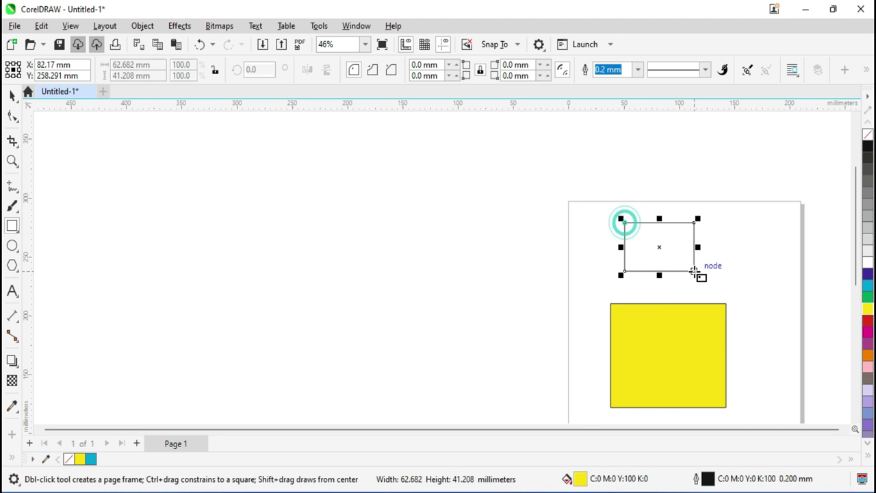
- Fill the smaller upper rectangle cyan and bring up the File menu at Export
click(867, 290)
scroll(575, 297, down, 1)
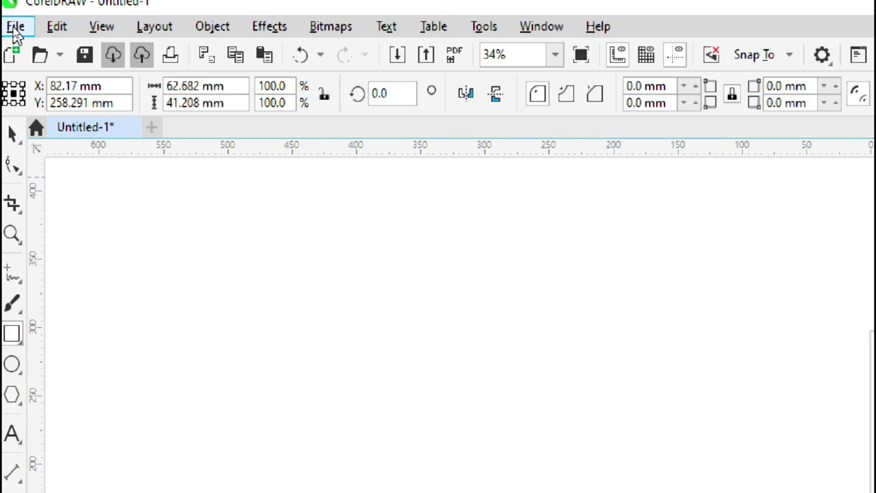
click(14, 26)
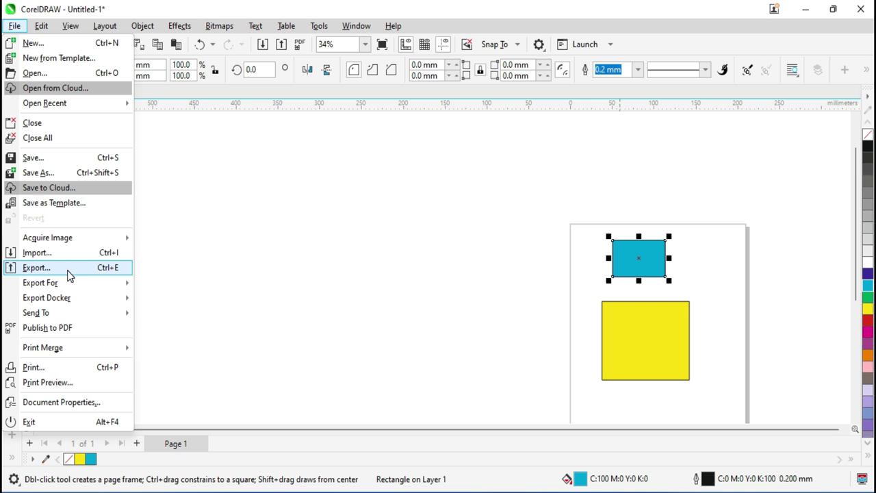
- In the Export dialog, review the file types and keep PDF - Adobe Portable Document Format
click(69, 268)
click(335, 336)
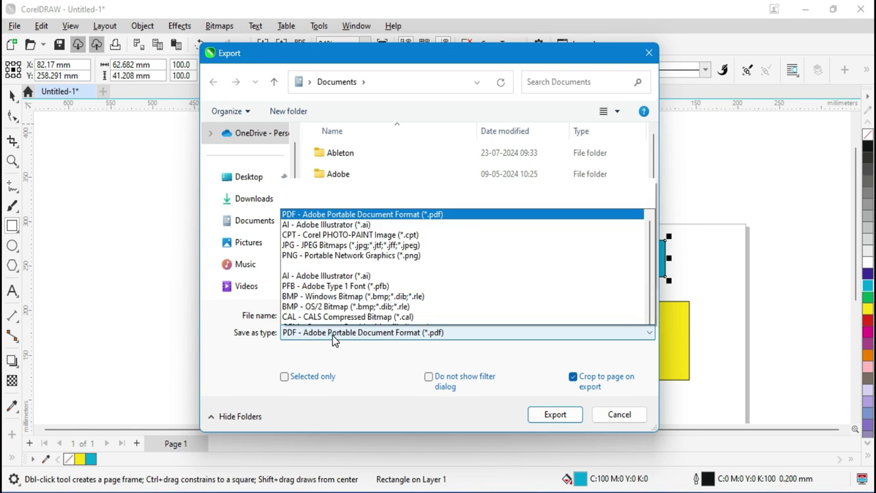
scroll(395, 213, down, 3)
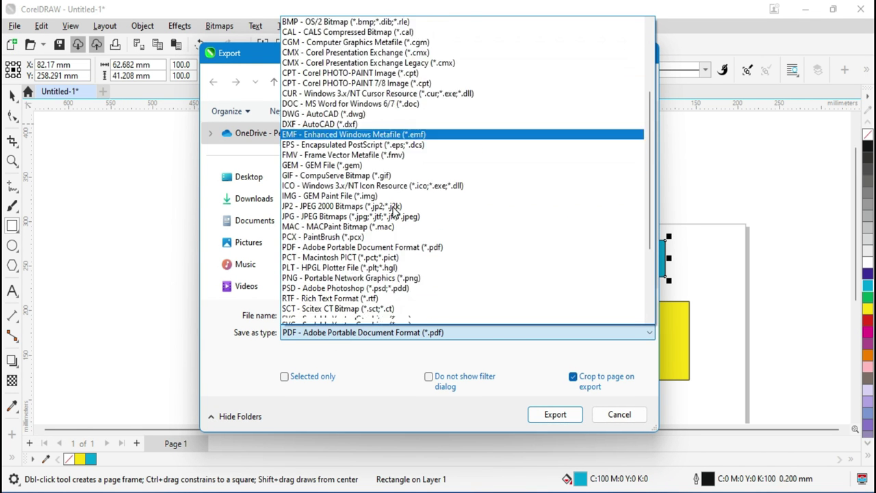
scroll(395, 212, down, 2)
scroll(390, 260, up, 1)
scroll(386, 261, up, 3)
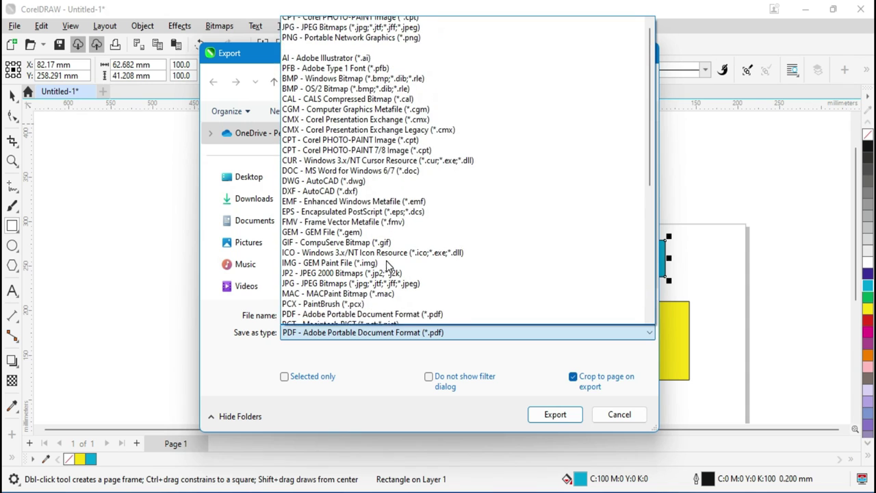
scroll(386, 261, up, 1)
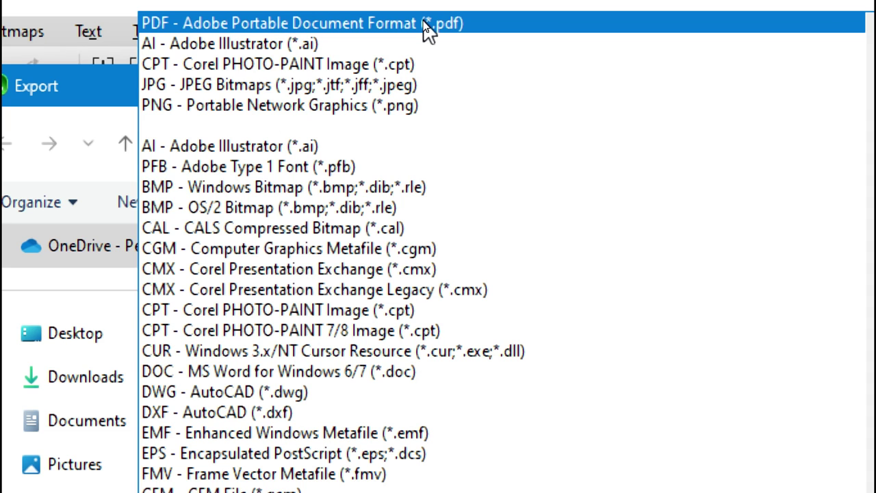
scroll(304, 458, down, 1)
scroll(306, 462, down, 3)
scroll(305, 459, down, 2)
scroll(304, 458, down, 2)
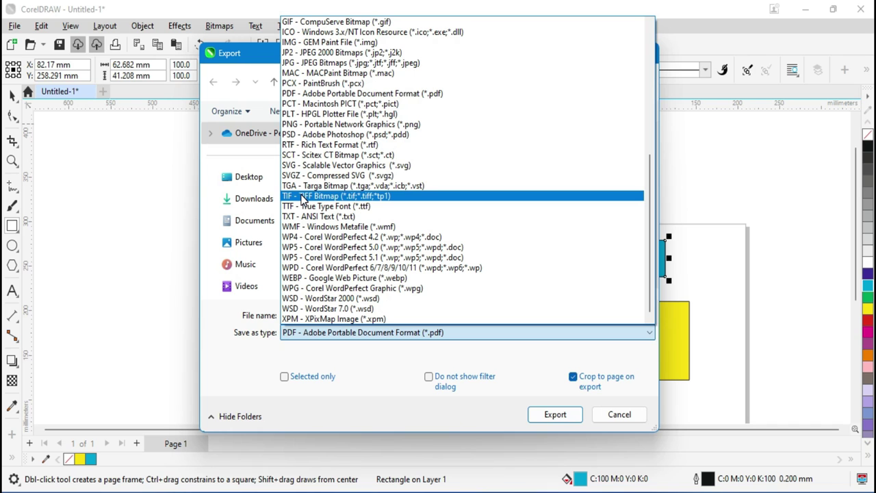
scroll(302, 197, up, 1)
scroll(308, 184, up, 5)
scroll(312, 178, up, 2)
scroll(318, 168, up, 1)
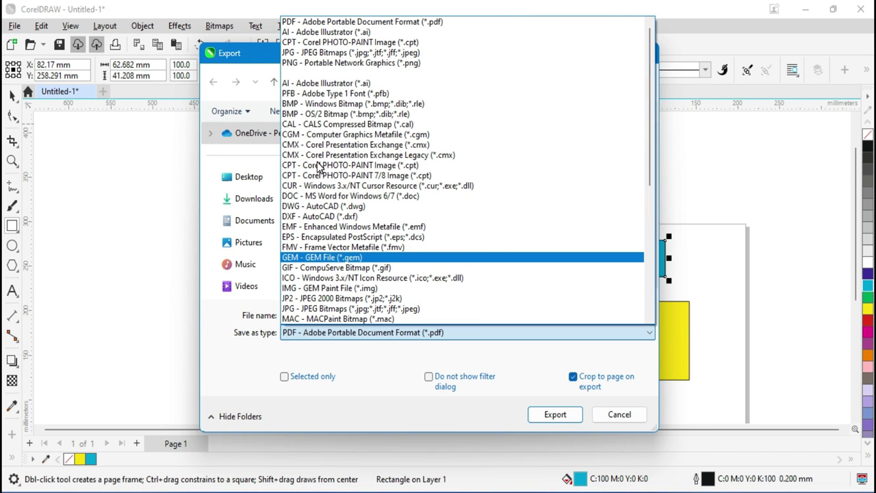
click(361, 23)
click(352, 314)
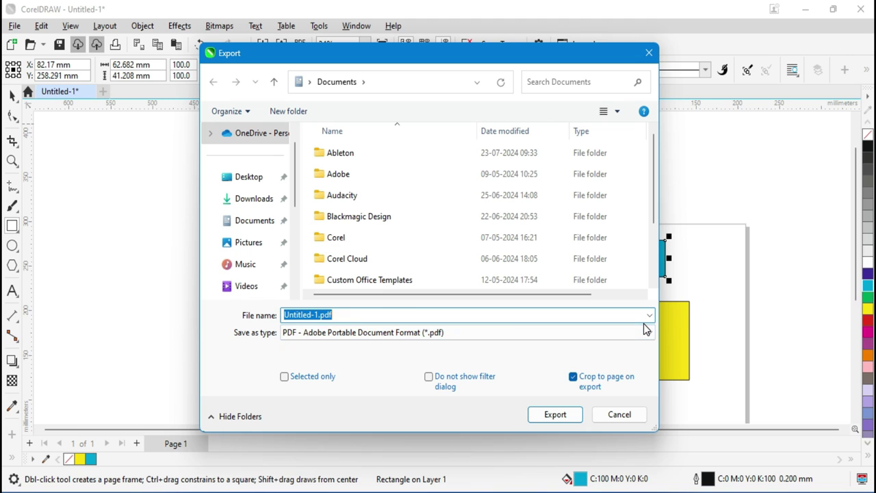
- Name the export exp and save it as PDF into Desktop\New folder
text(exp)
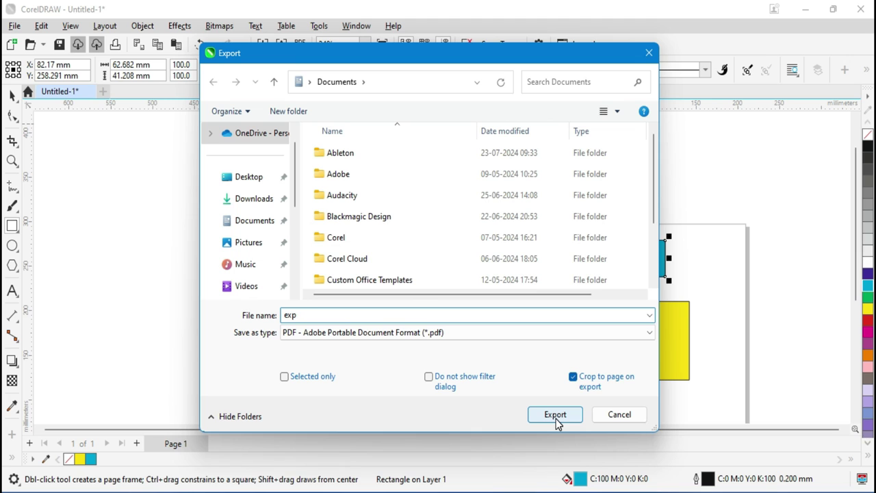
click(264, 189)
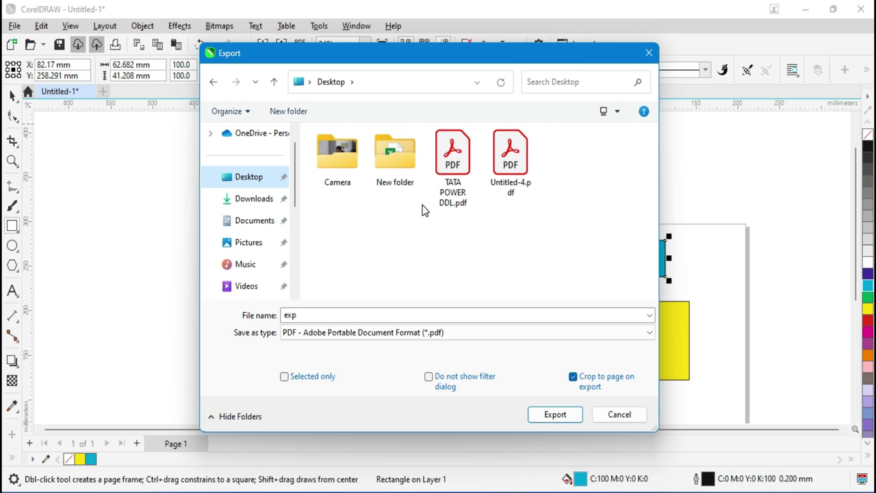
double_click(395, 165)
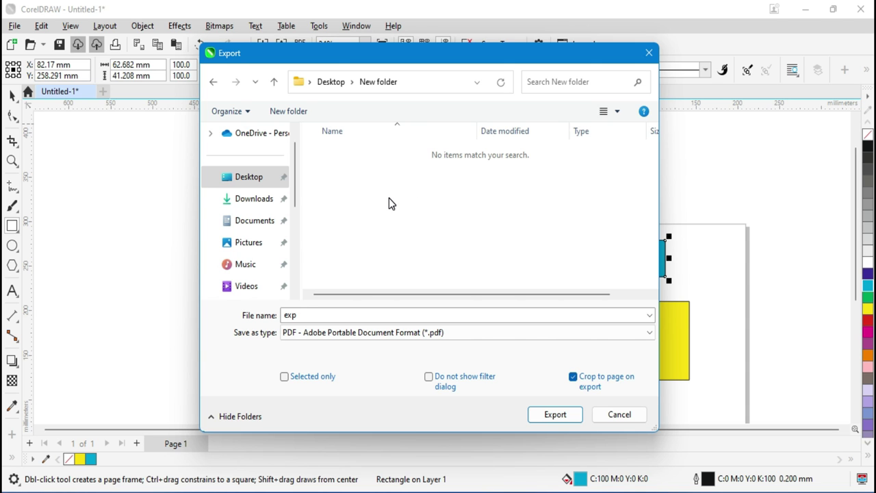
click(555, 415)
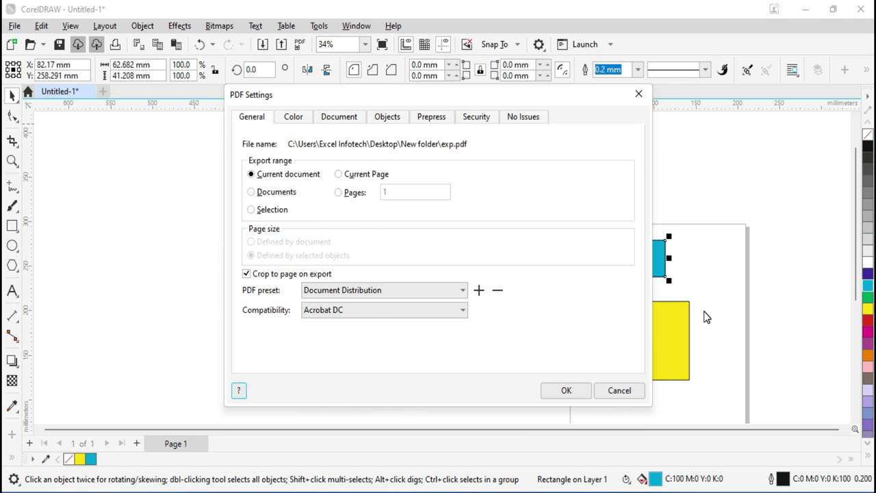
- Try the PDF export range options, settling on Current document
click(356, 175)
click(295, 175)
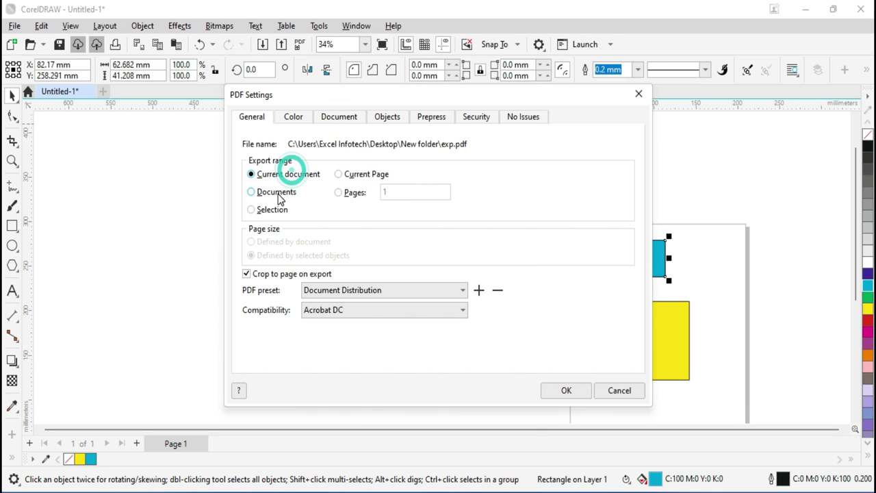
click(267, 196)
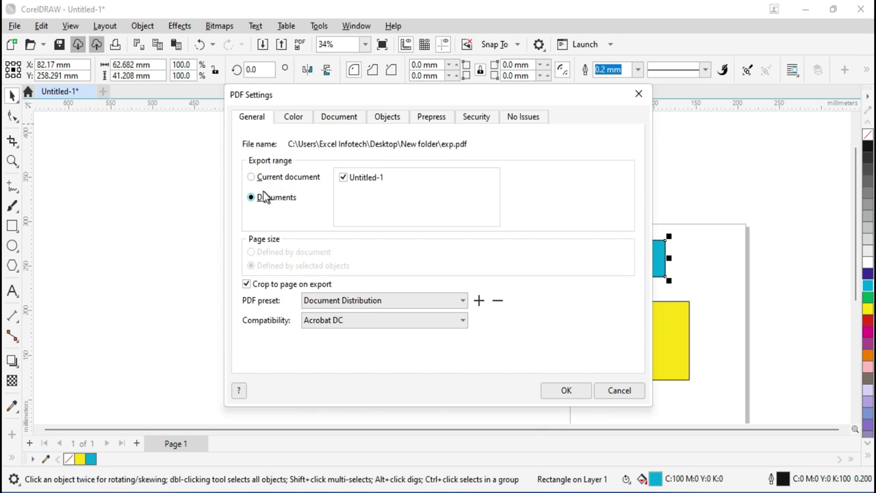
click(253, 175)
drag(499, 95, 386, 103)
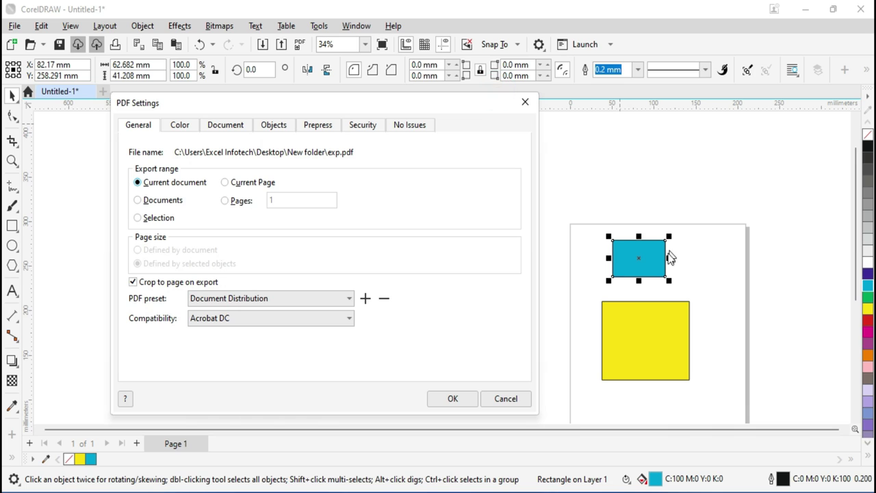
click(148, 224)
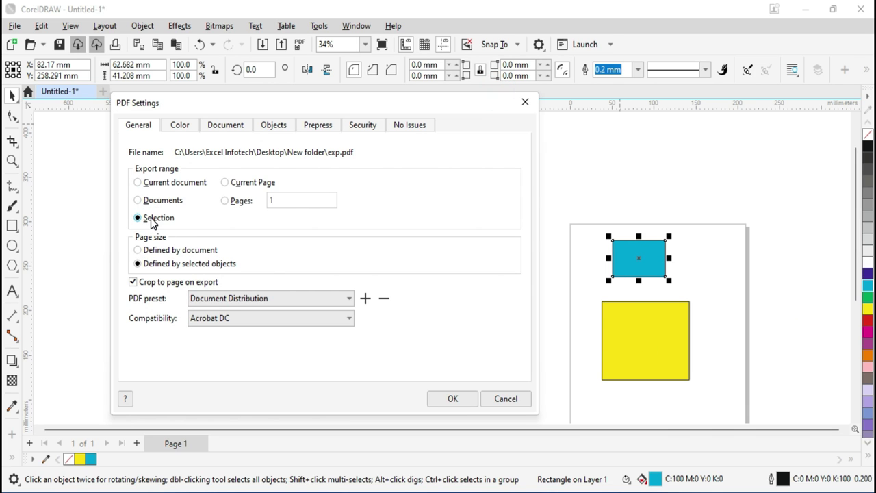
click(151, 183)
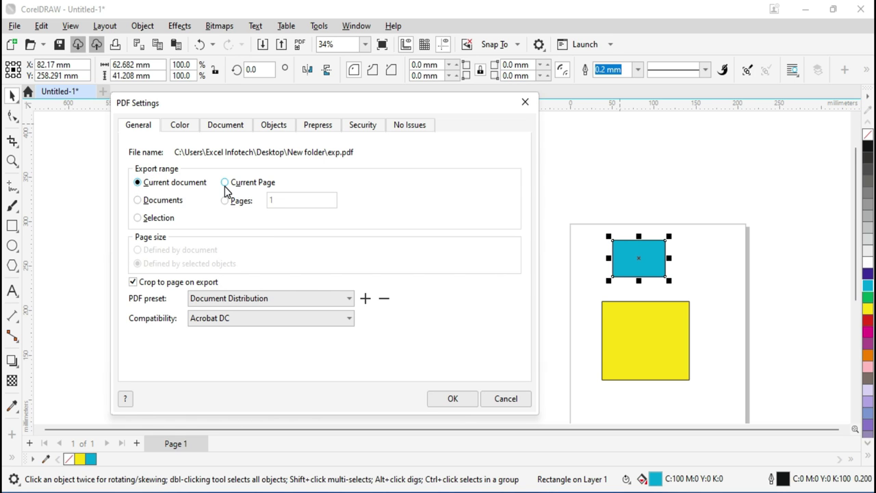
- Review the Color, Document, Objects, Prepress and Security tabs, leave no open password, and confirm with no issues
click(180, 128)
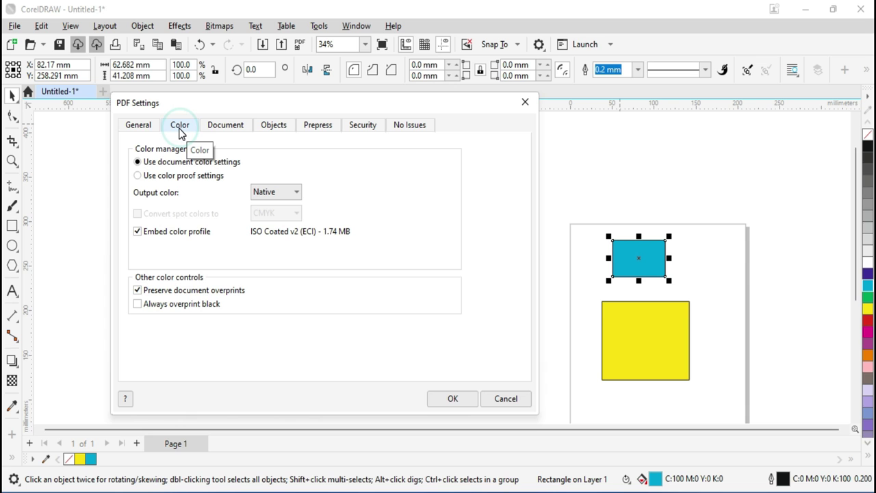
click(214, 126)
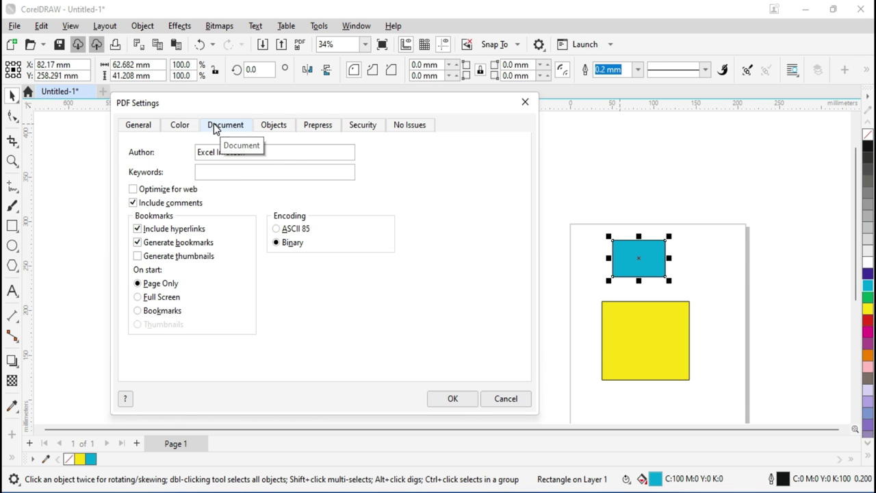
click(273, 129)
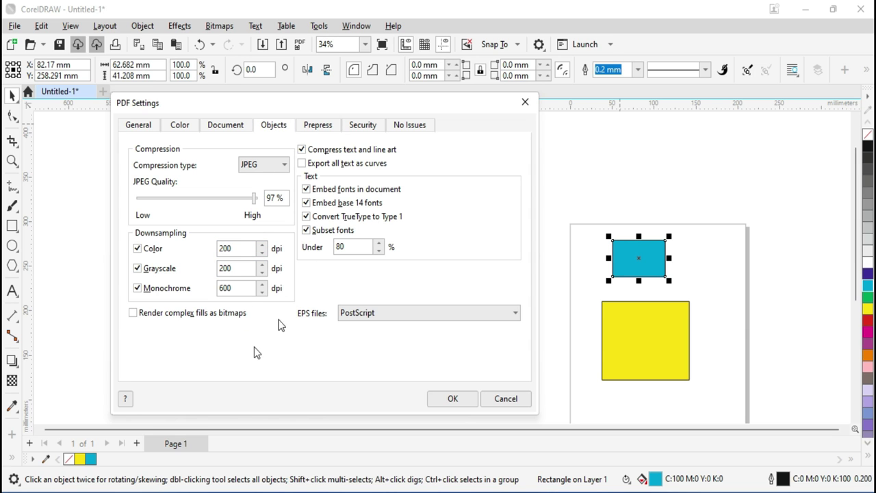
click(323, 125)
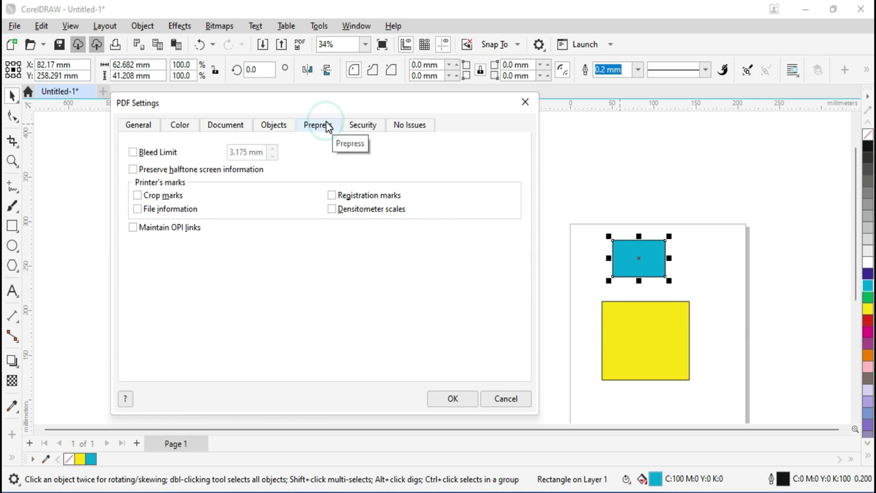
click(361, 128)
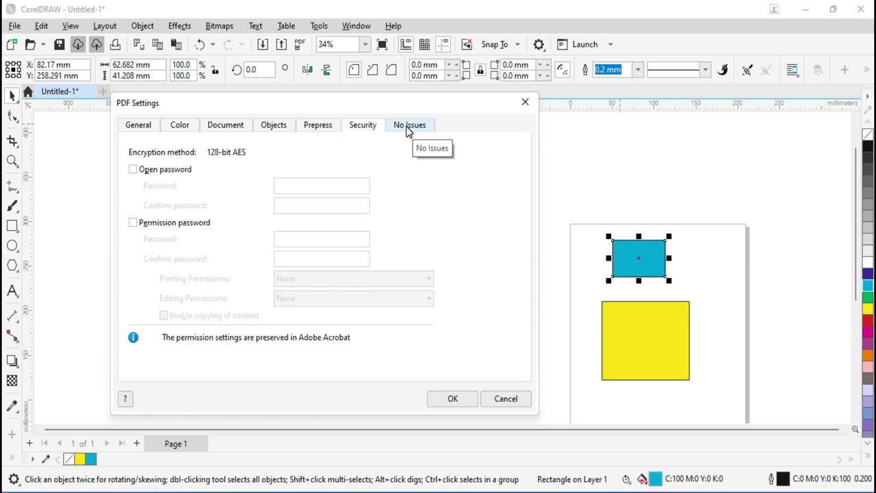
click(133, 171)
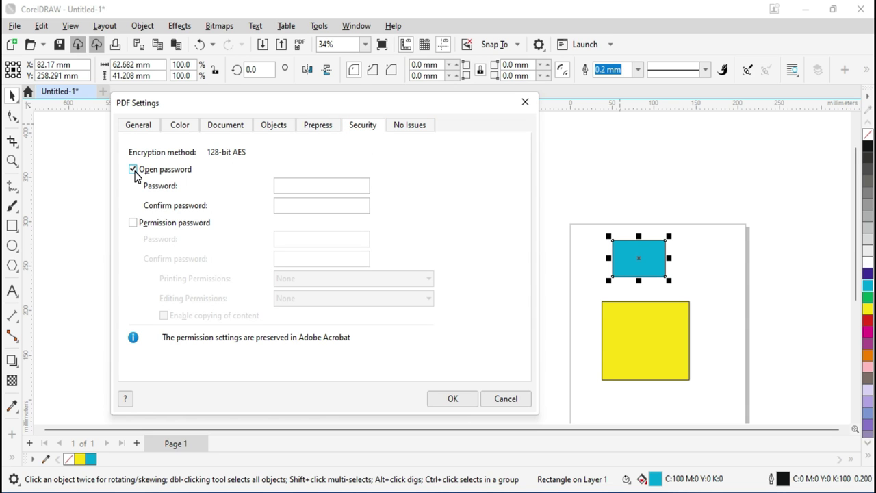
click(133, 170)
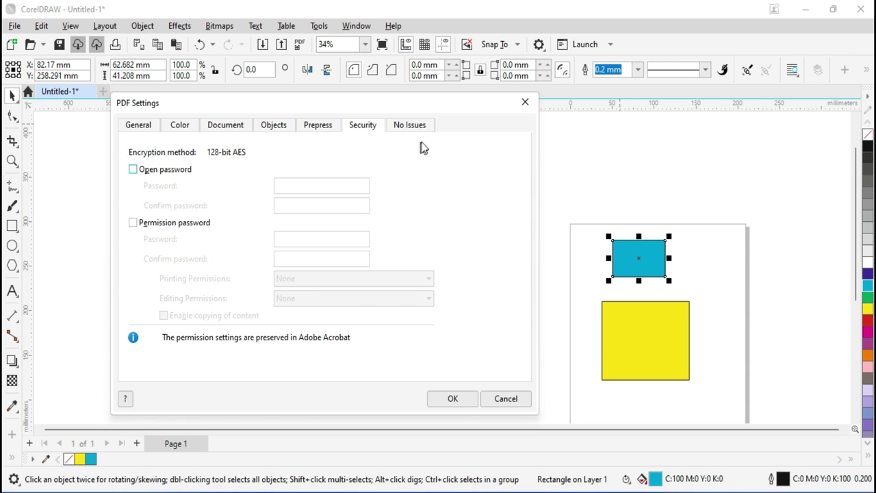
click(416, 125)
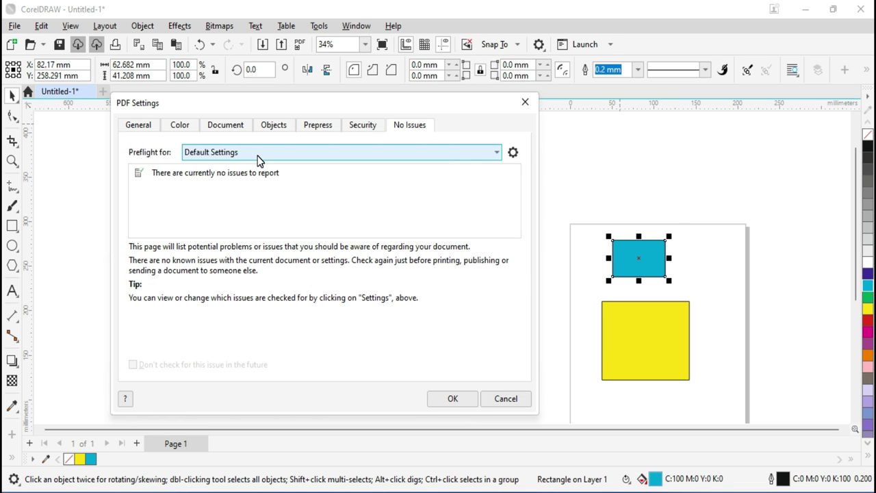
click(453, 399)
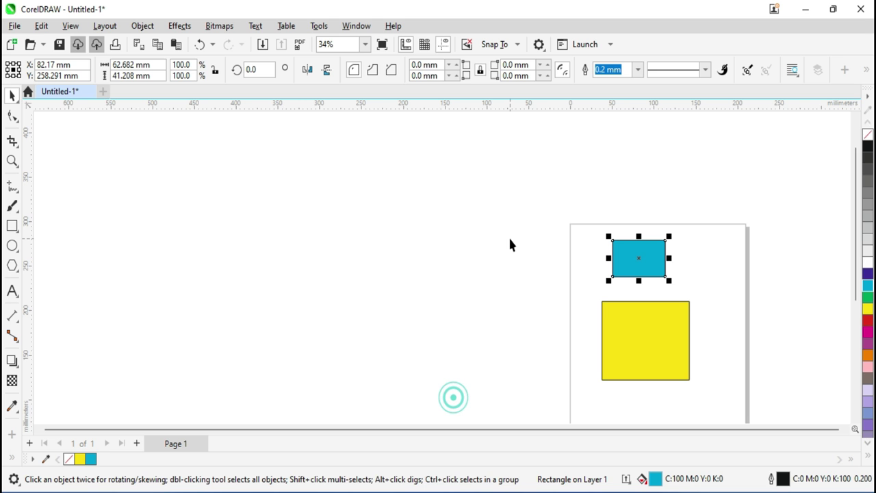
- From the Open Drawing dialog, open exp.pdf in New folder with Adobe Acrobat
key(ctrl+o)
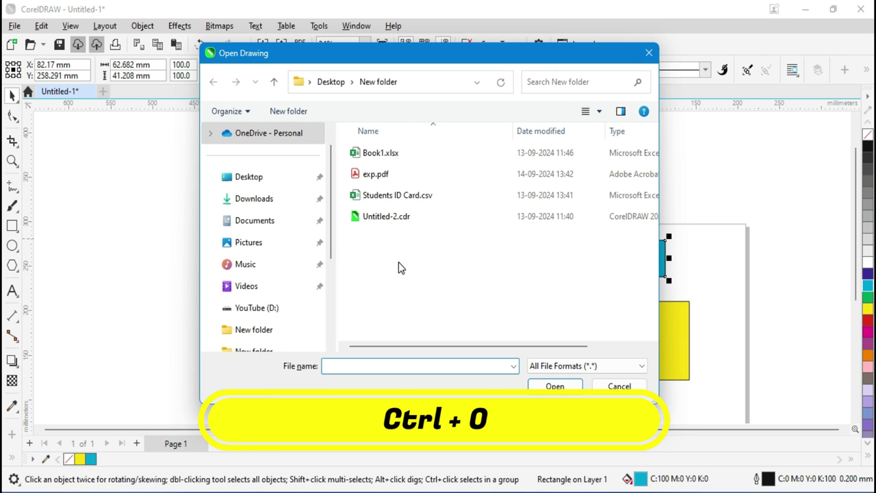
click(372, 178)
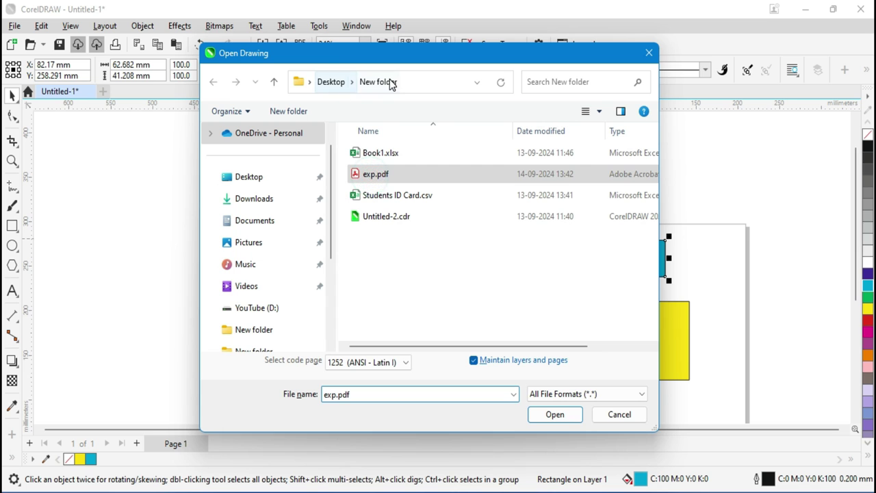
click(360, 174)
right_click(361, 174)
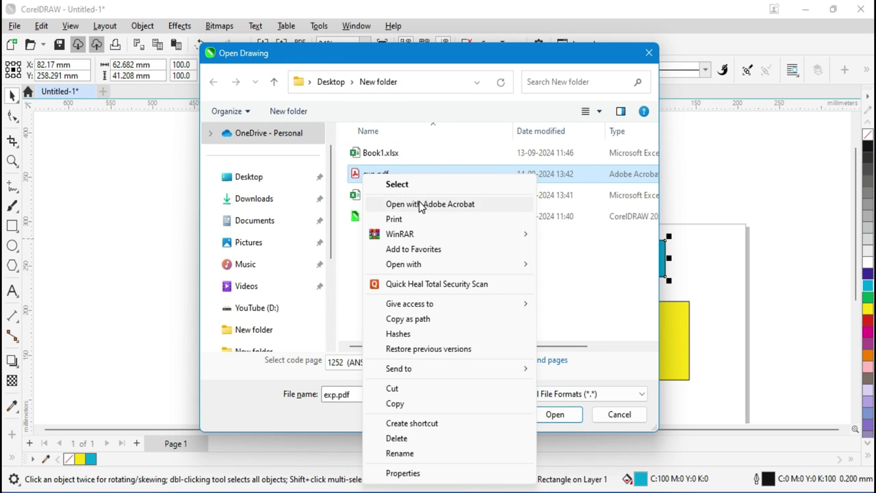
click(441, 203)
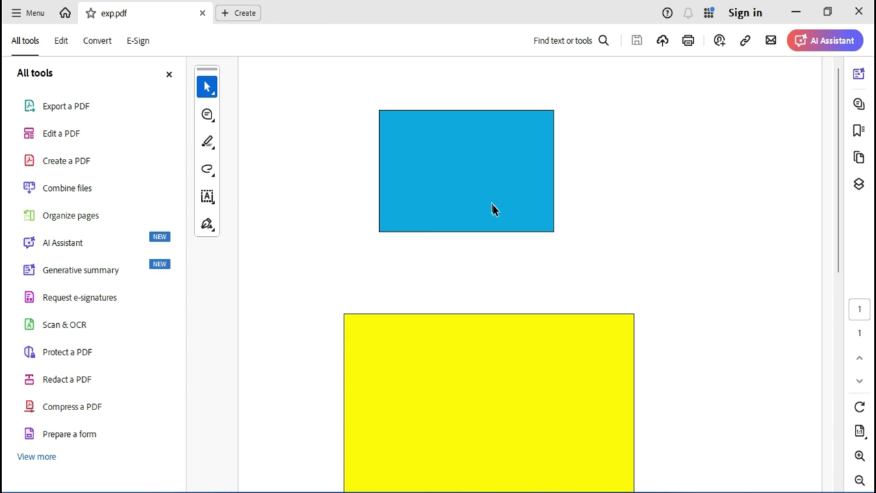
- Check exp.pdf's cyan and yellow rectangles in Acrobat, then close Acrobat
scroll(492, 209, down, 5)
scroll(528, 309, down, 3)
scroll(527, 320, up, 2)
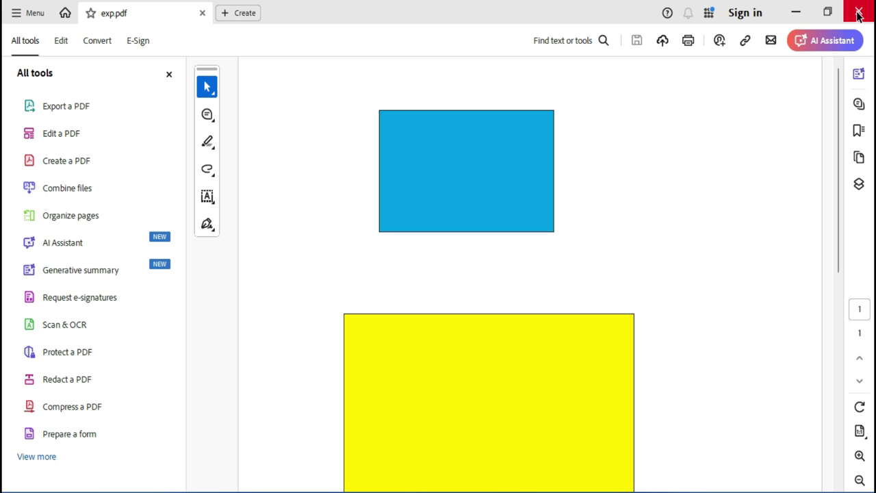
click(860, 14)
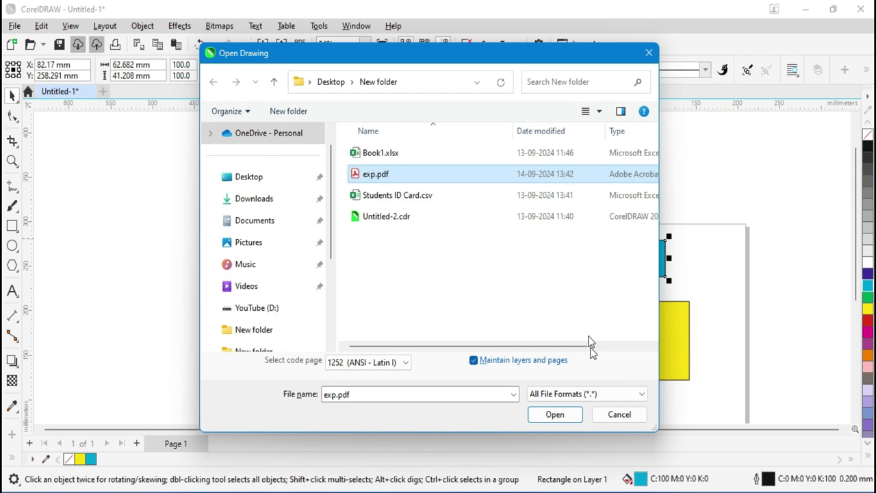
- Cancel Open Drawing, then add Pages 2 and 3, pasting the yellow rectangle on each
click(618, 415)
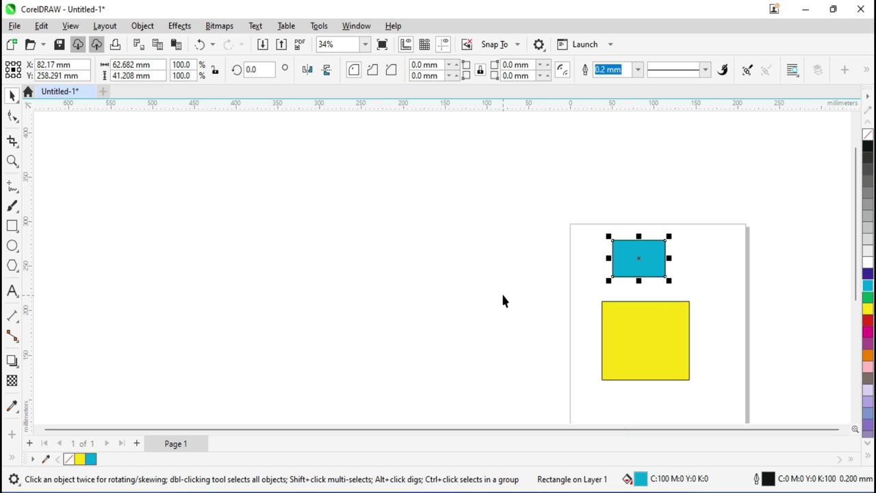
scroll(498, 293, down, 1)
click(475, 258)
mouse_move(688, 381)
mouse_down()
mouse_move(560, 325)
mouse_move(537, 285)
mouse_up()
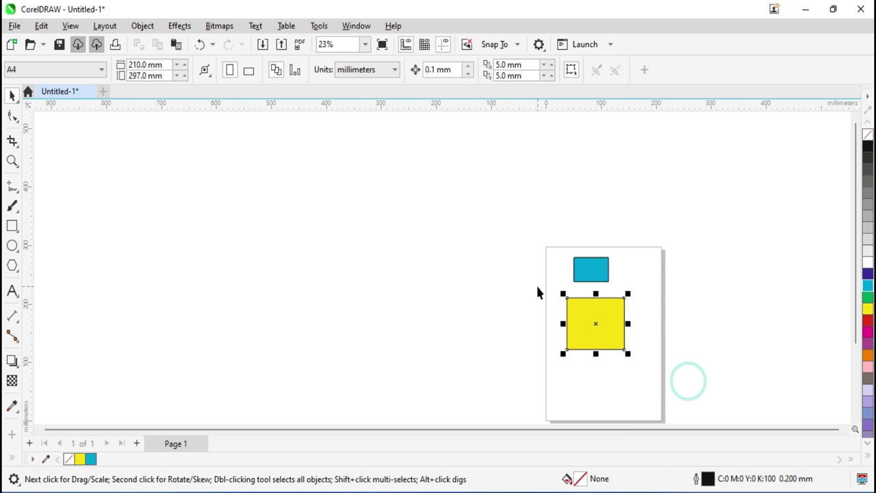
click(136, 443)
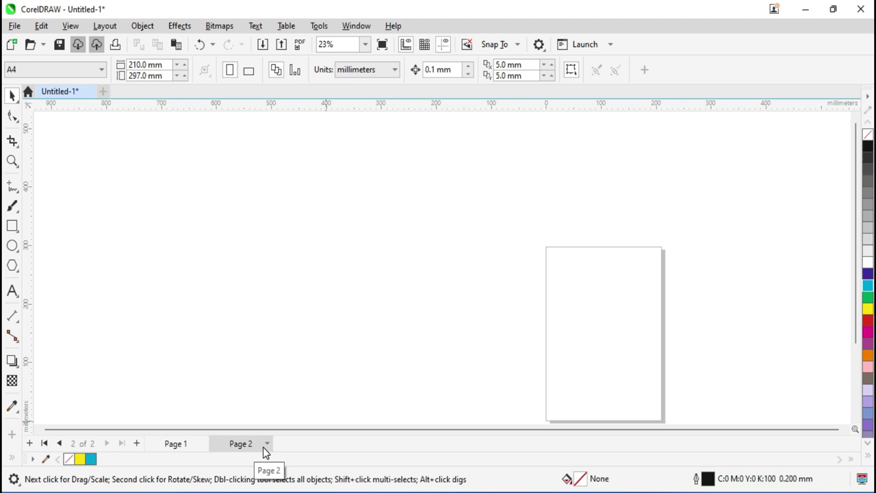
key(ctrl+v)
click(137, 444)
key(ctrl+v)
- Recolour Page 3's rectangle orange and Page 2's rectangle dark blue, then return to Page 1
click(172, 450)
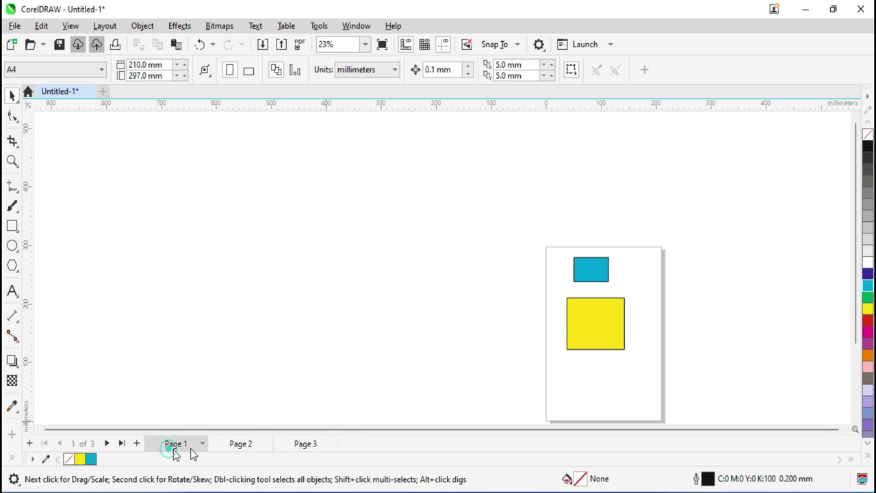
drag(525, 239, 644, 374)
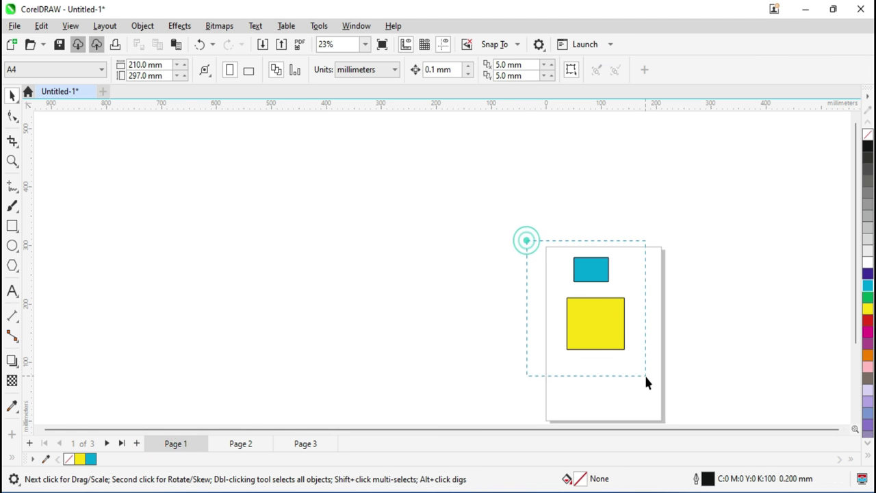
click(241, 444)
click(309, 444)
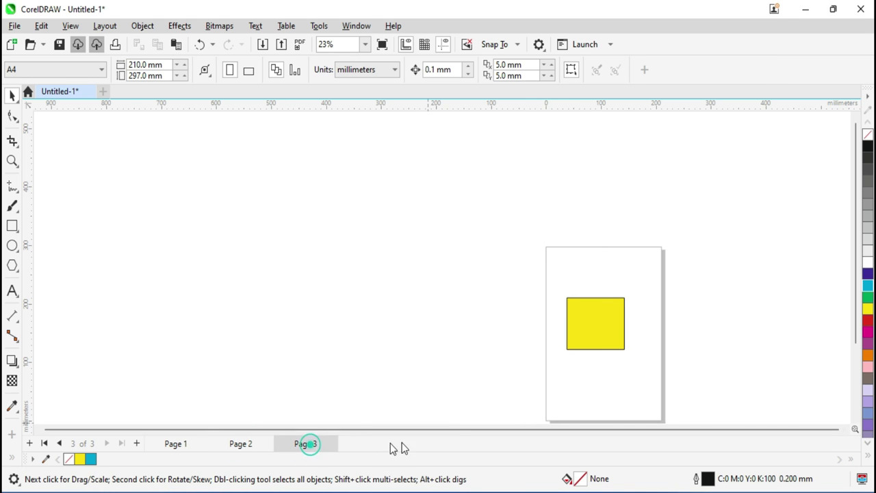
drag(559, 263, 701, 391)
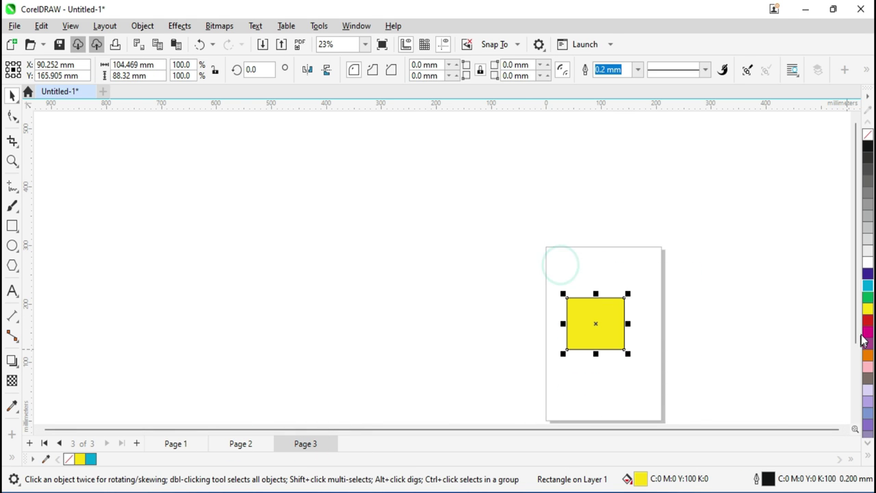
click(867, 353)
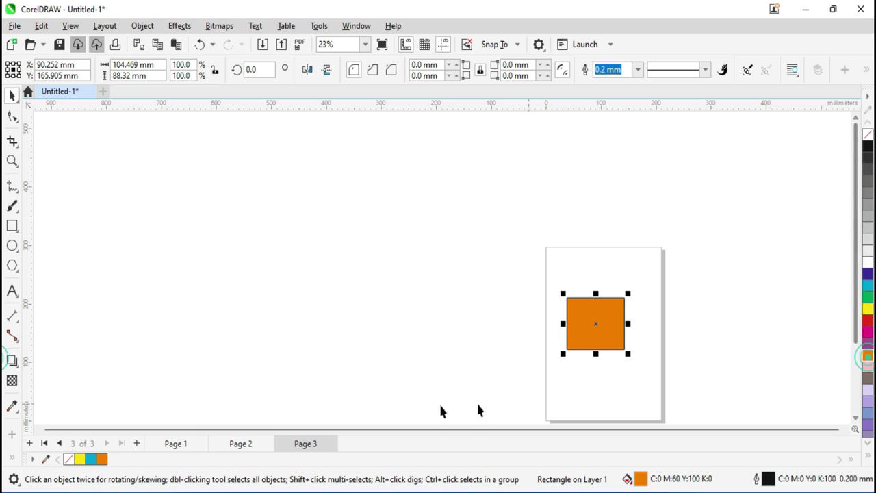
click(240, 445)
drag(546, 272, 691, 385)
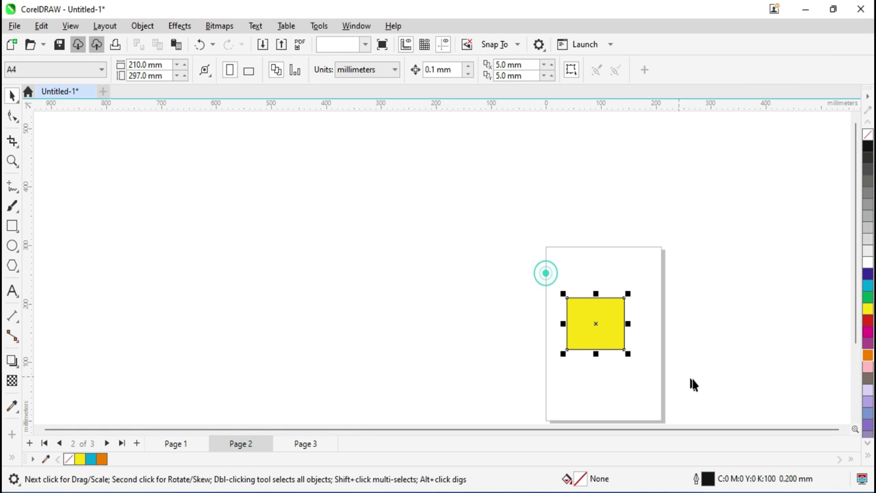
click(867, 273)
click(175, 443)
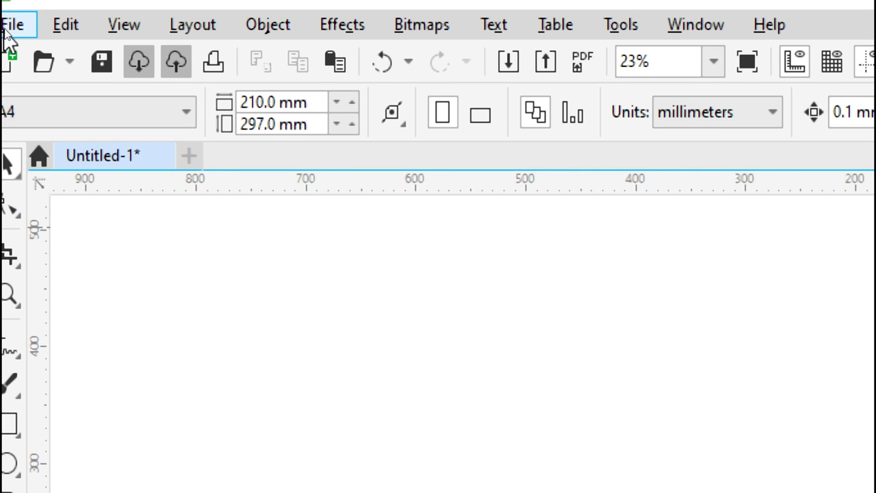
- Export Page 1 via Export For Office with default settings as PNG named Logo in Desktop\New folder
click(15, 26)
mouse_move(134, 411)
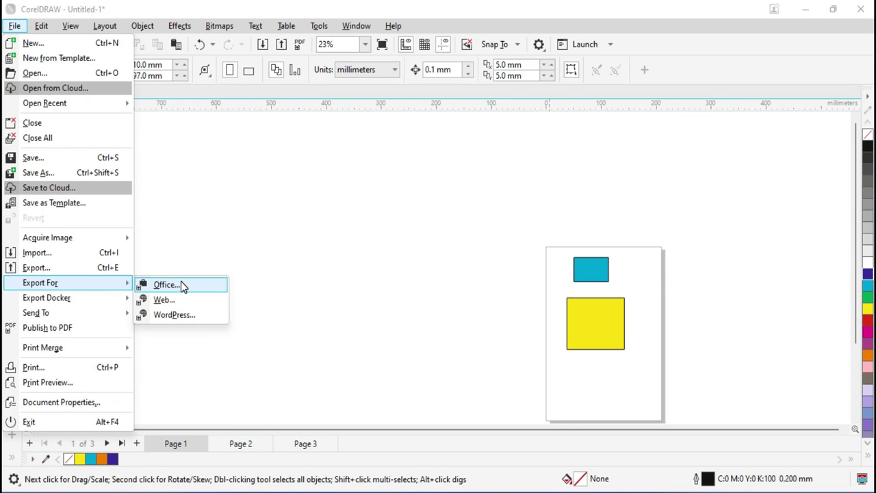
click(181, 286)
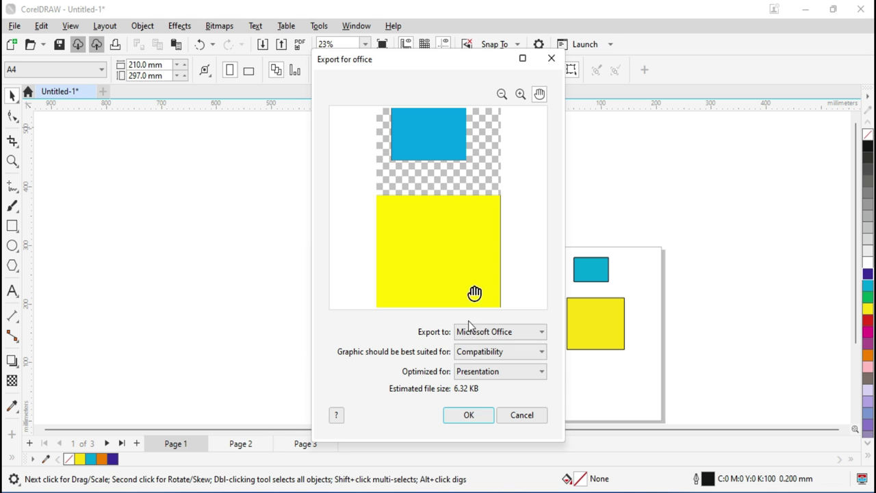
click(471, 416)
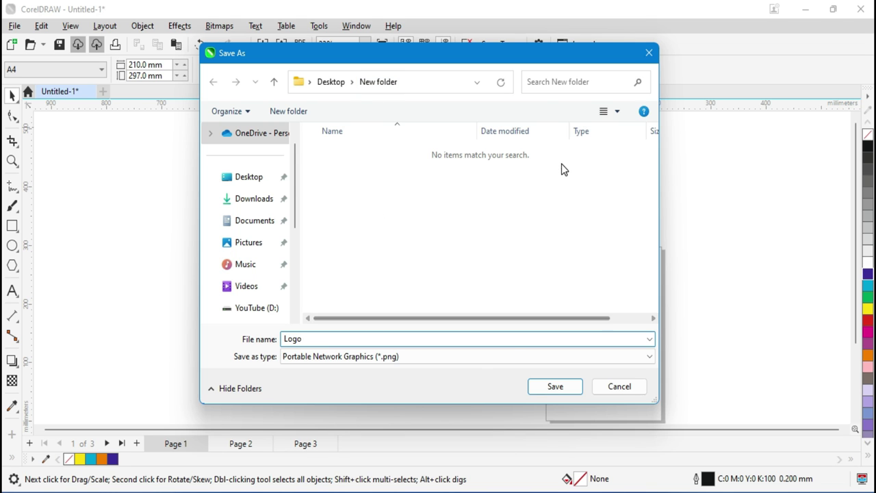
click(566, 386)
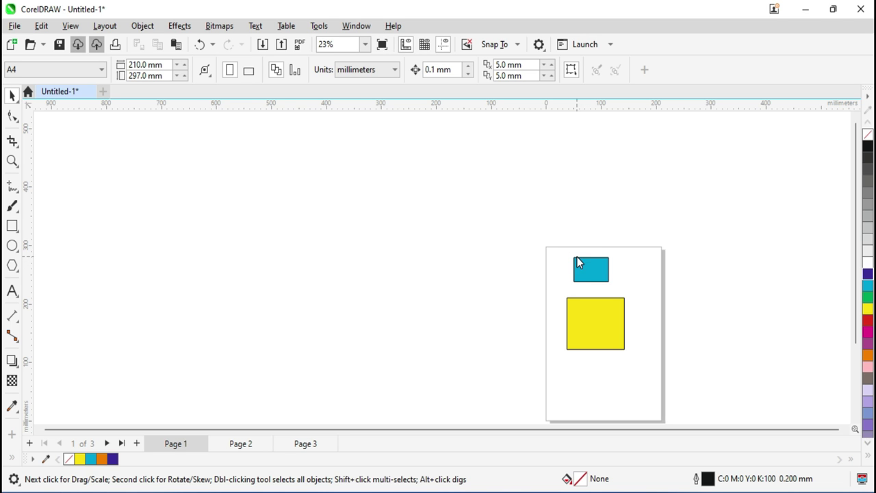
- Preview Logo.png in Photos from the Open dialog's Large icons view, then reopen the File menu
key(ctrl+o)
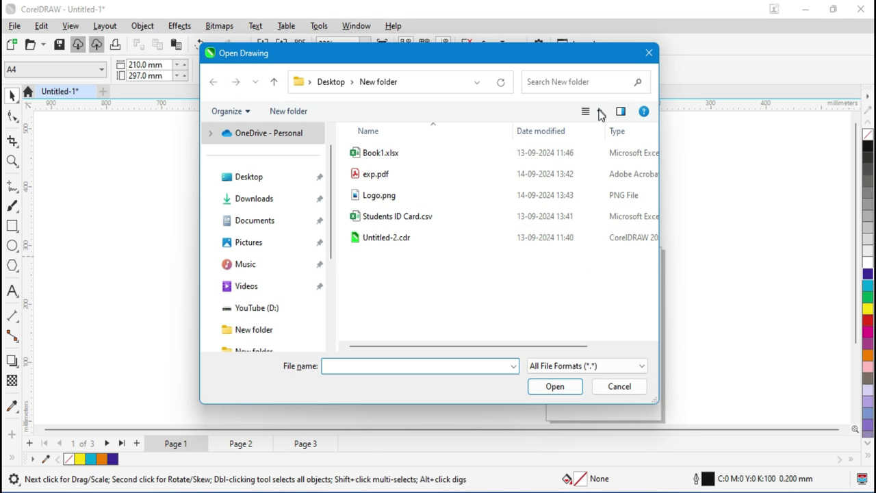
click(600, 112)
click(647, 40)
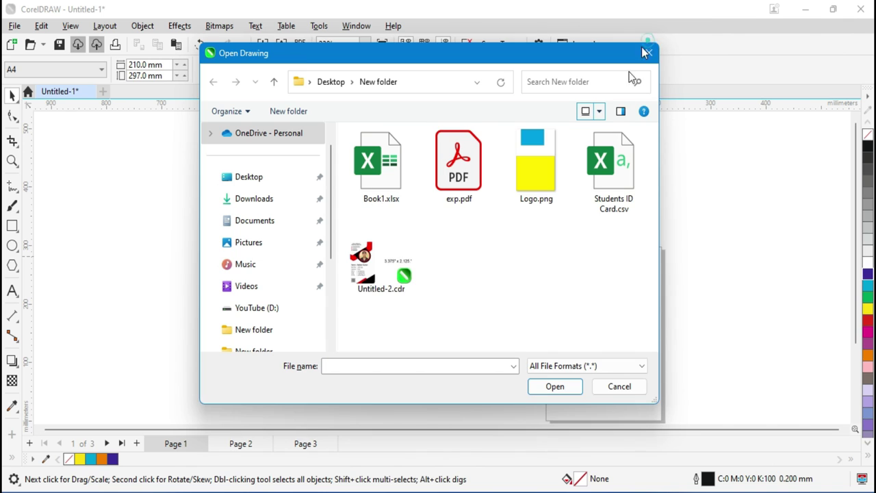
click(543, 170)
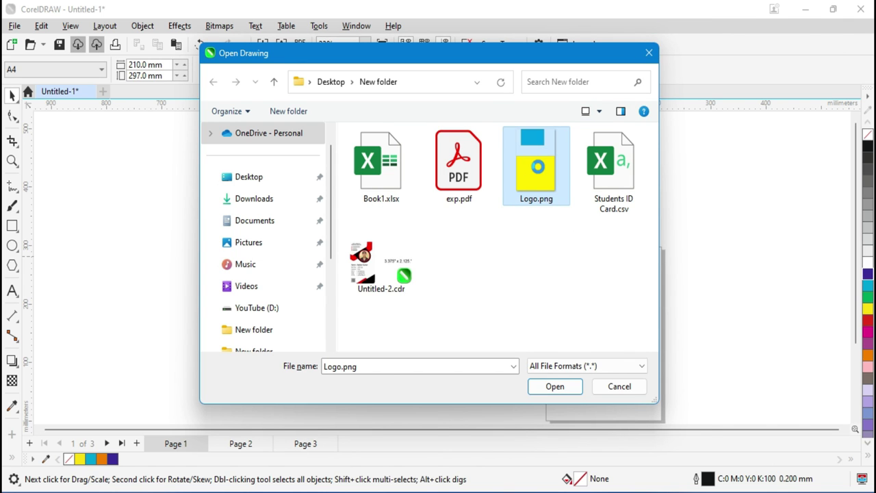
right_click(538, 167)
click(586, 99)
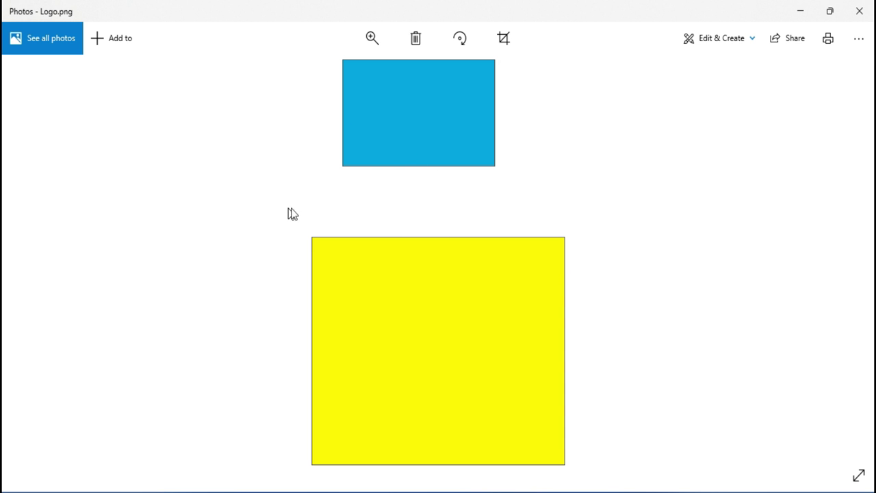
click(859, 11)
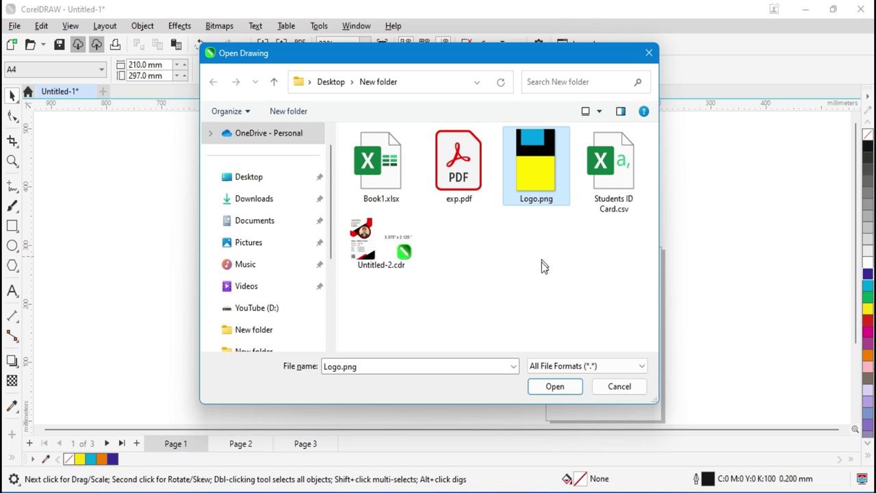
click(619, 387)
click(13, 27)
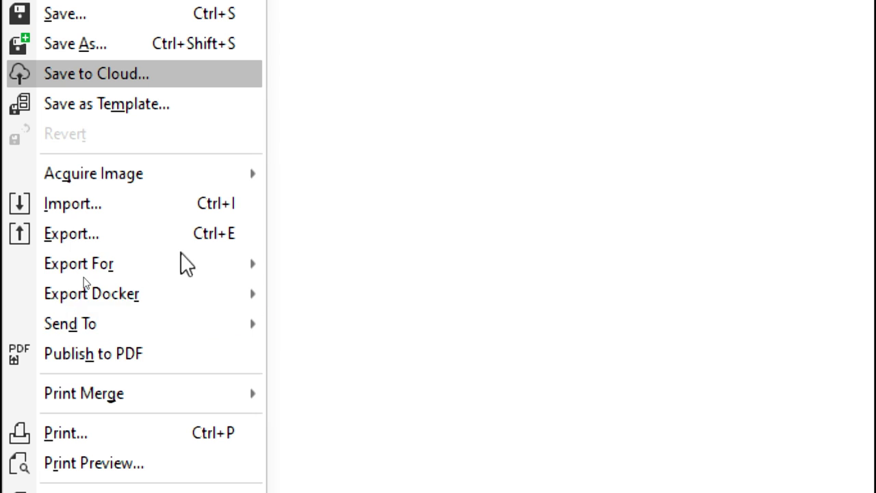
mouse_move(78, 264)
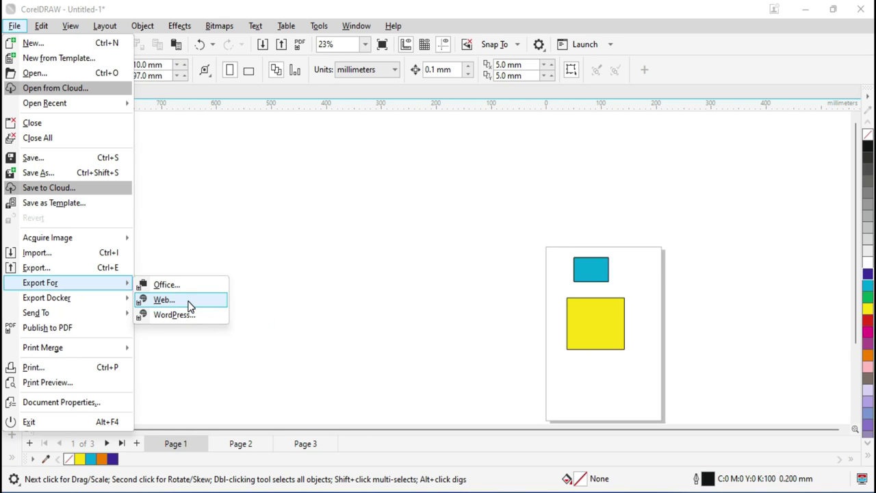
- Start an Export For Web of the drawing and keep GIF as the format
click(380, 312)
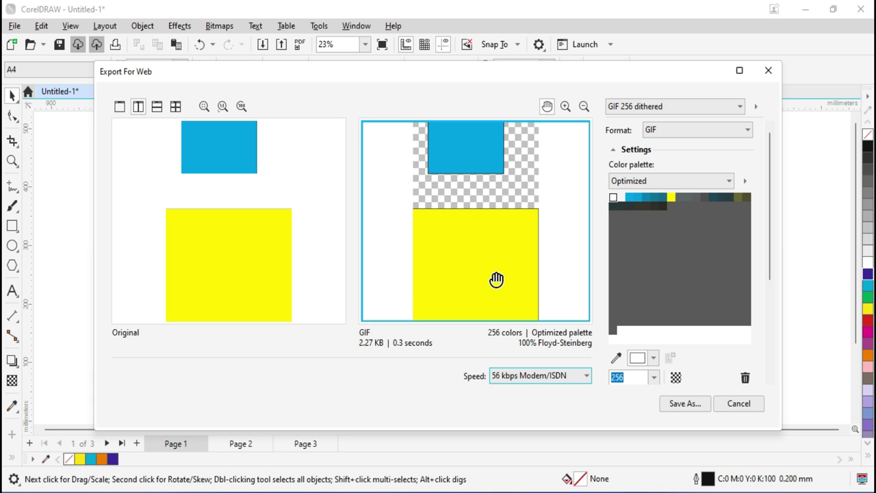
click(661, 131)
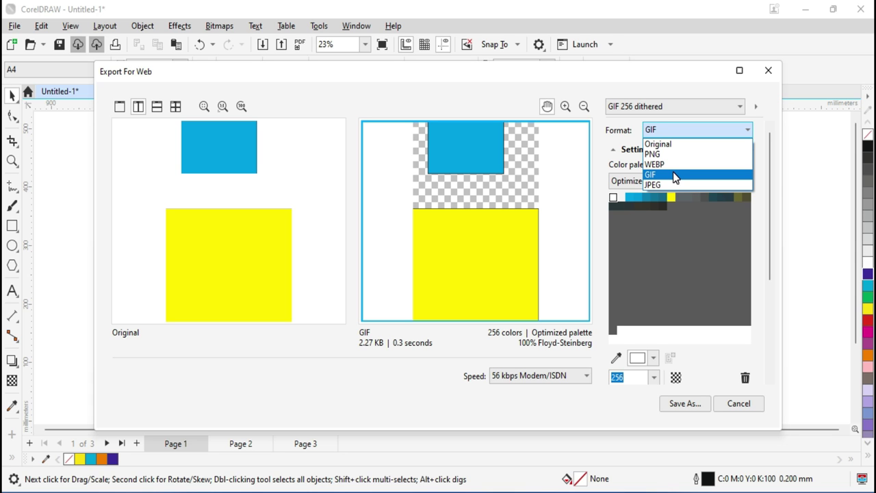
click(766, 121)
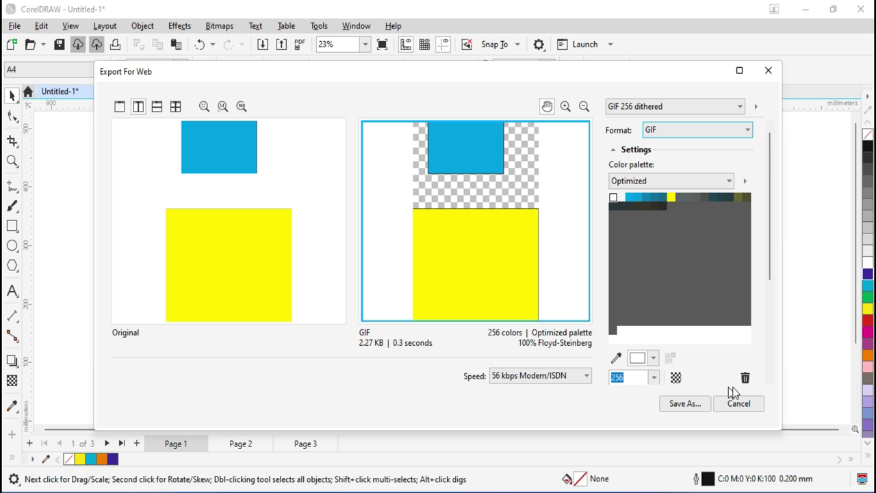
- Set the GIF's save location to Desktop\New folder with file name ABC
click(685, 403)
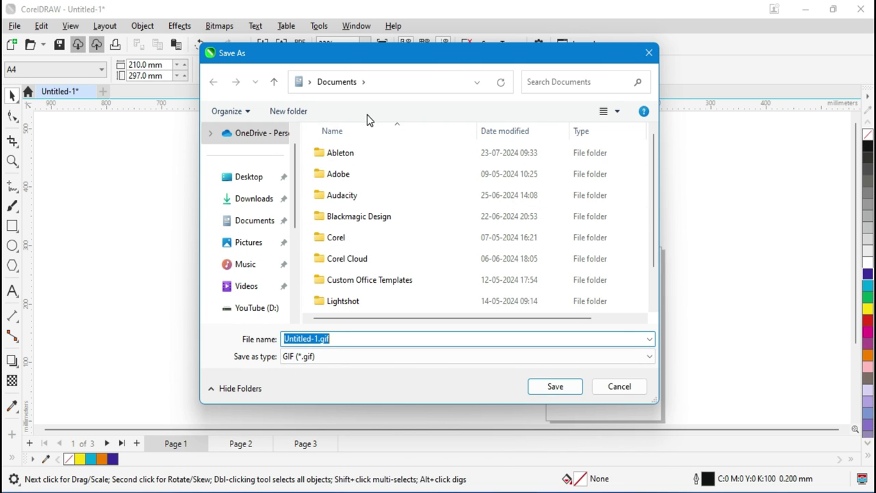
click(249, 178)
double_click(400, 160)
click(345, 337)
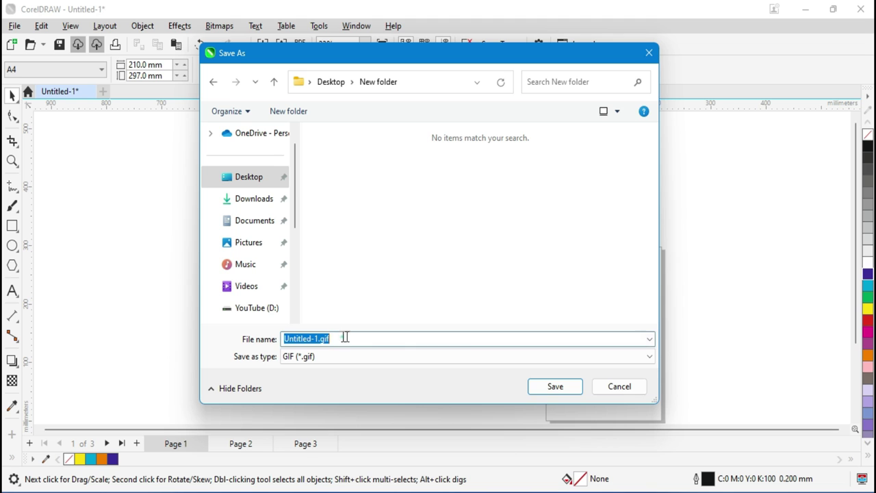
text(ABC)
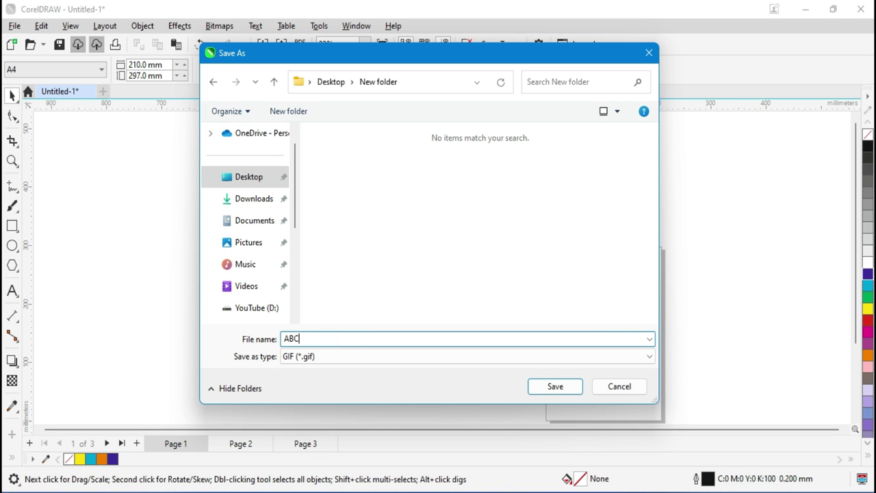
click(556, 391)
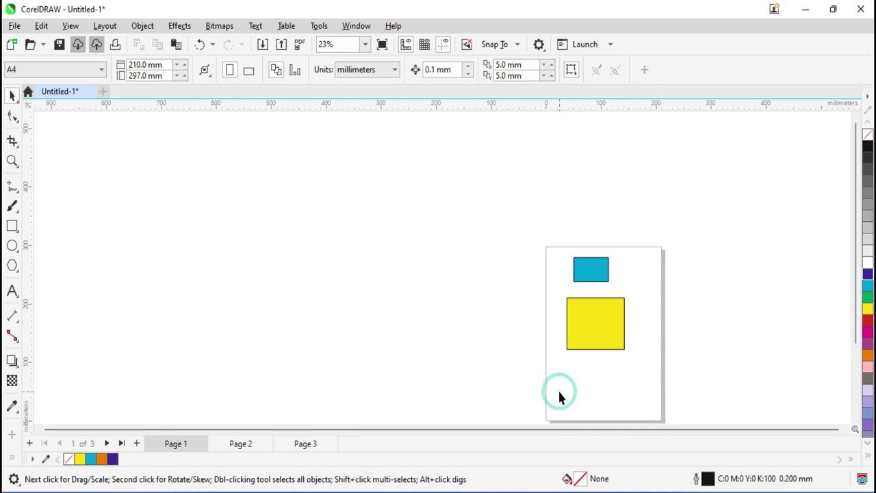
key(ctrl+o)
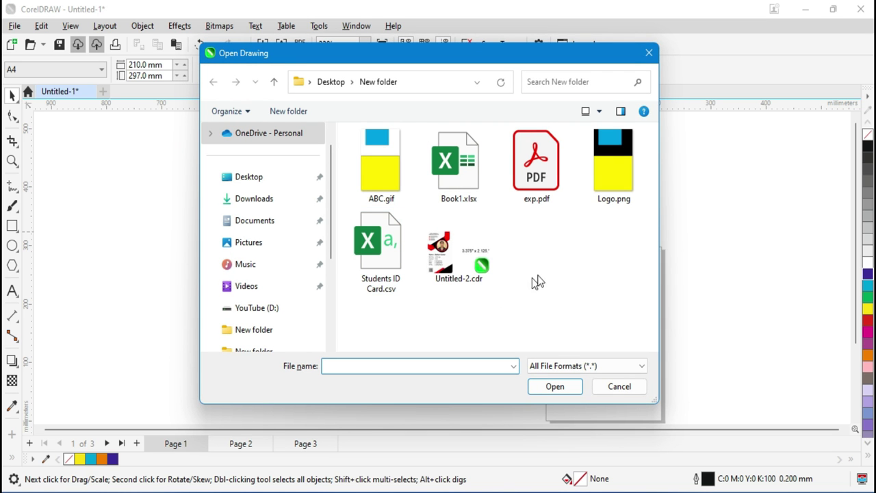
click(397, 165)
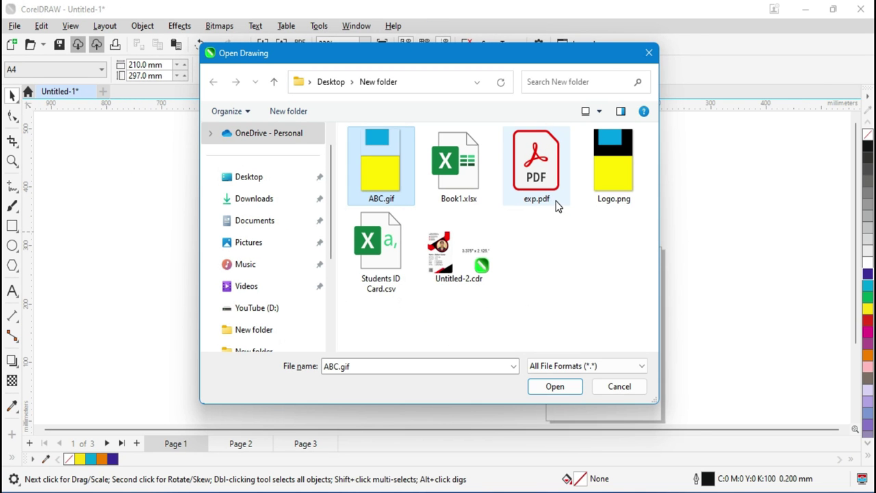
click(619, 386)
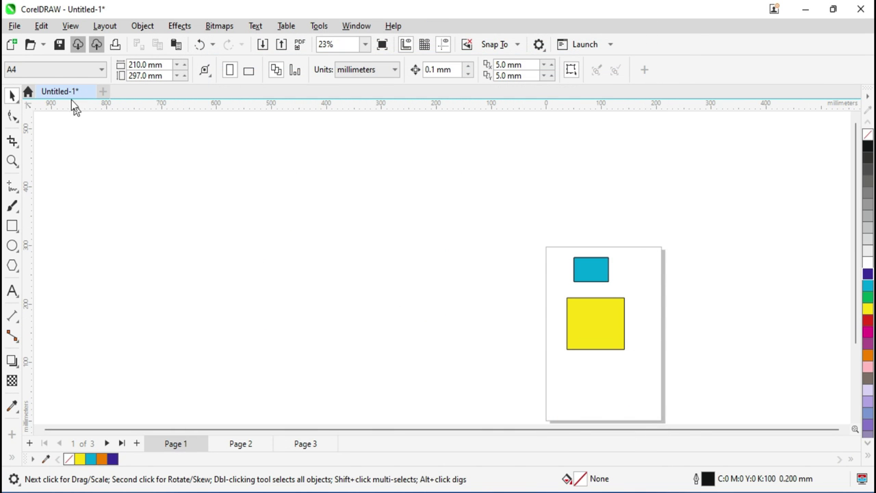
click(14, 25)
mouse_move(52, 262)
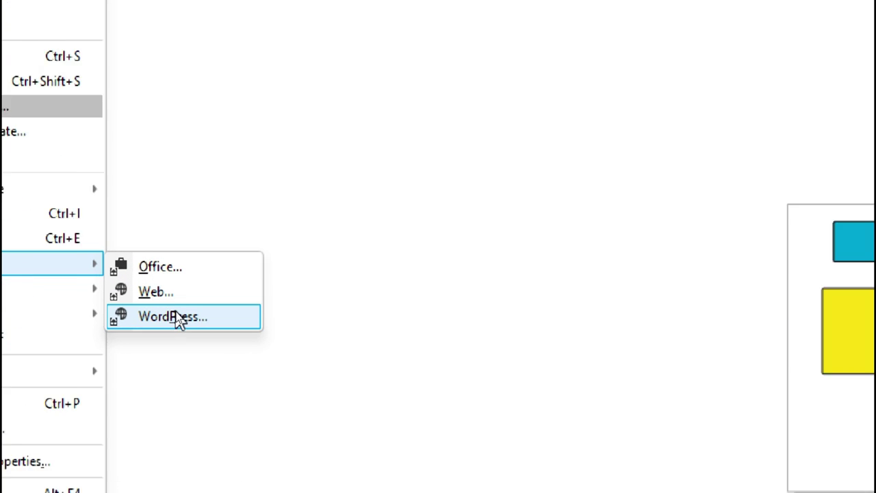
click(177, 319)
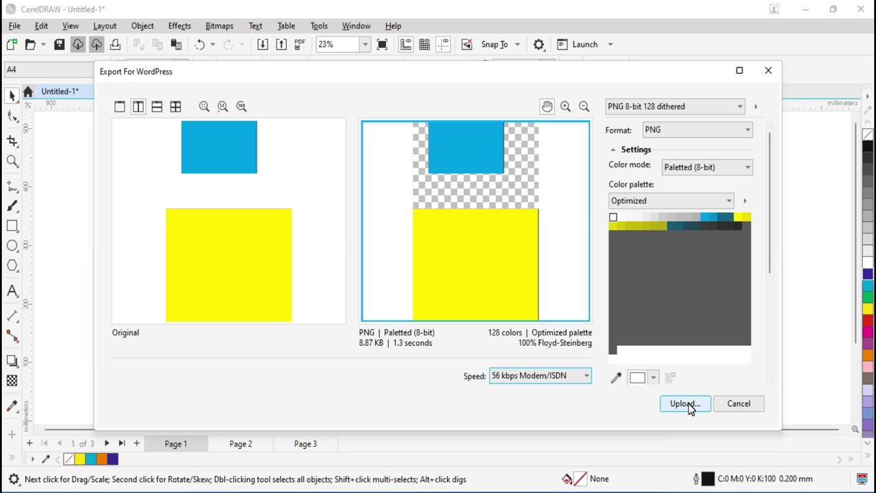
click(689, 405)
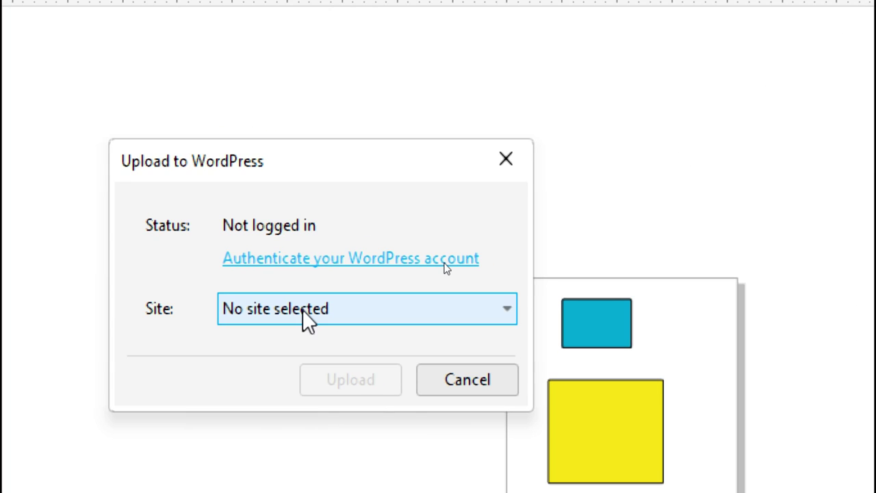
click(303, 310)
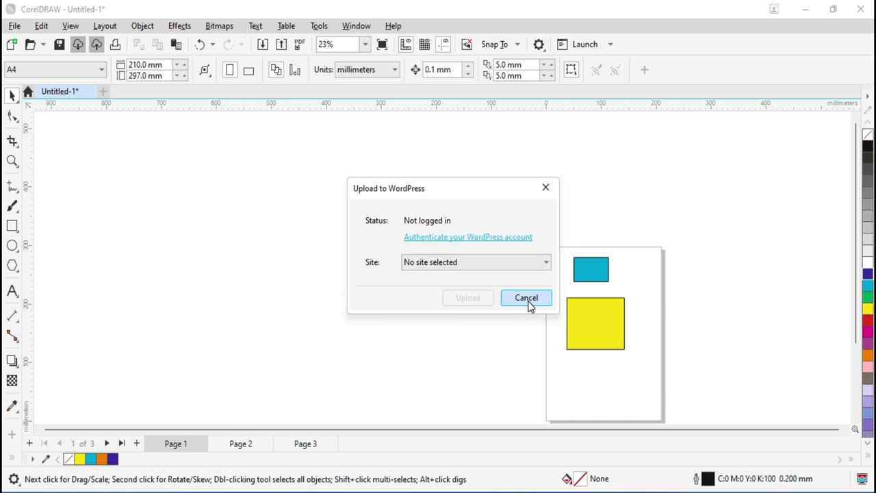
click(526, 299)
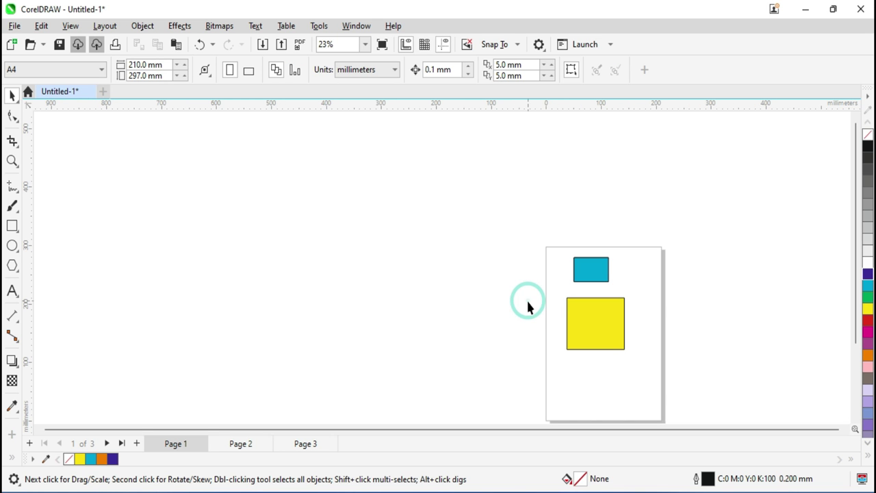
click(14, 25)
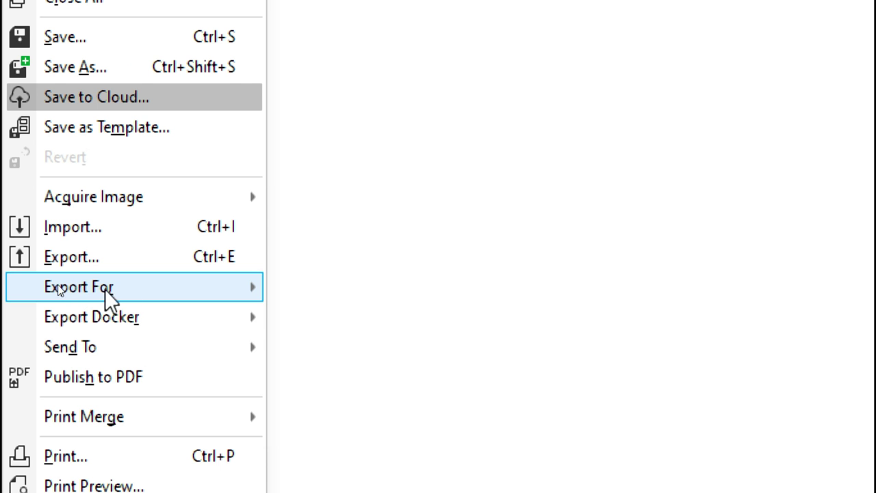
click(156, 291)
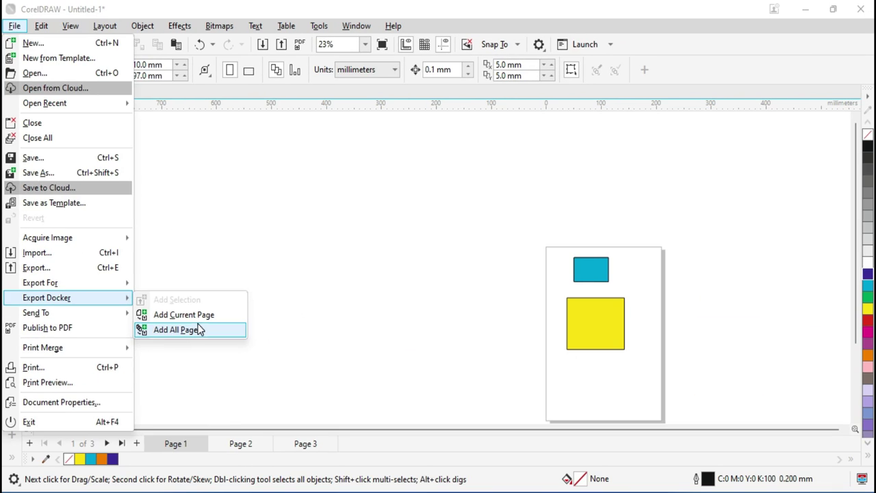
click(375, 220)
drag(484, 199, 675, 406)
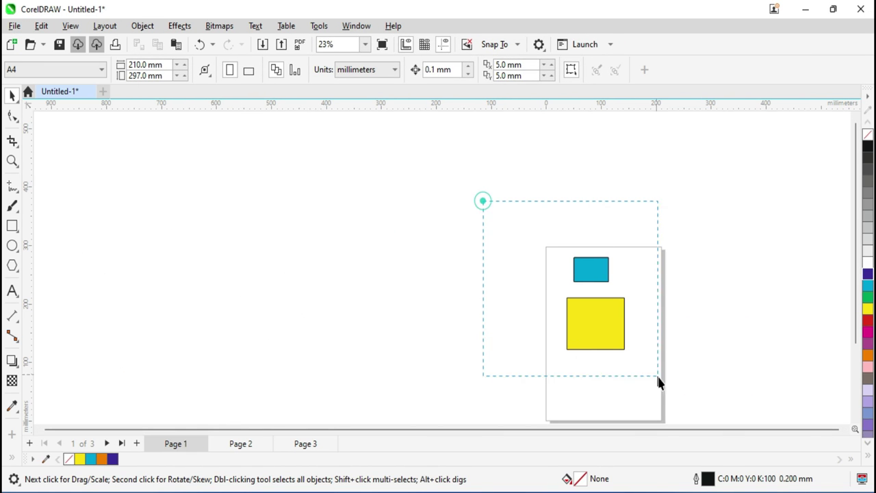
click(250, 443)
mouse_move(532, 217)
mouse_down()
mouse_move(654, 404)
mouse_move(670, 401)
mouse_up()
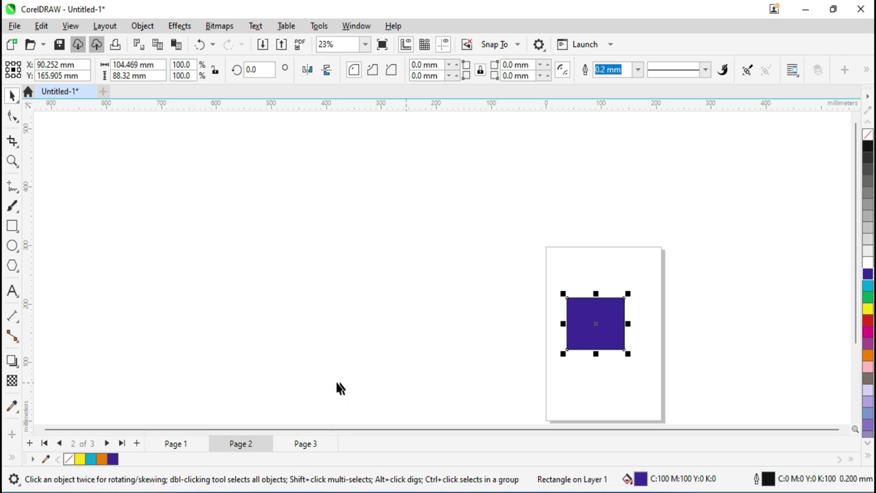
click(306, 443)
drag(509, 248, 676, 401)
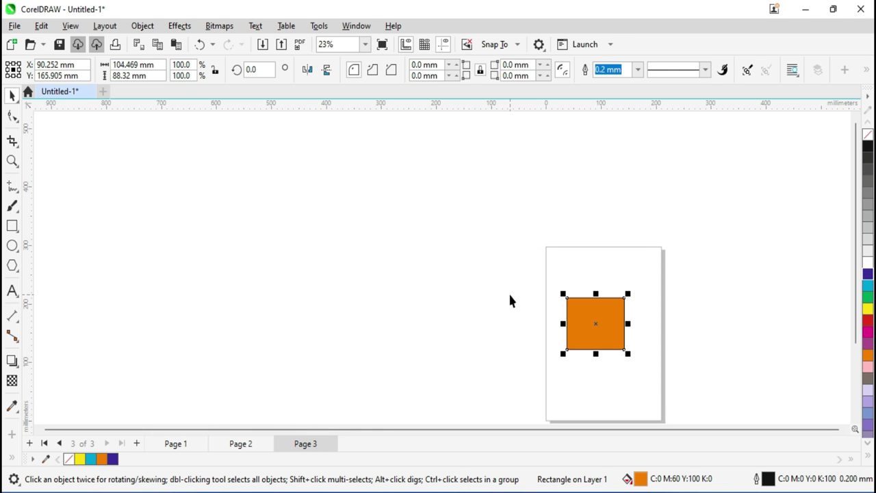
click(176, 444)
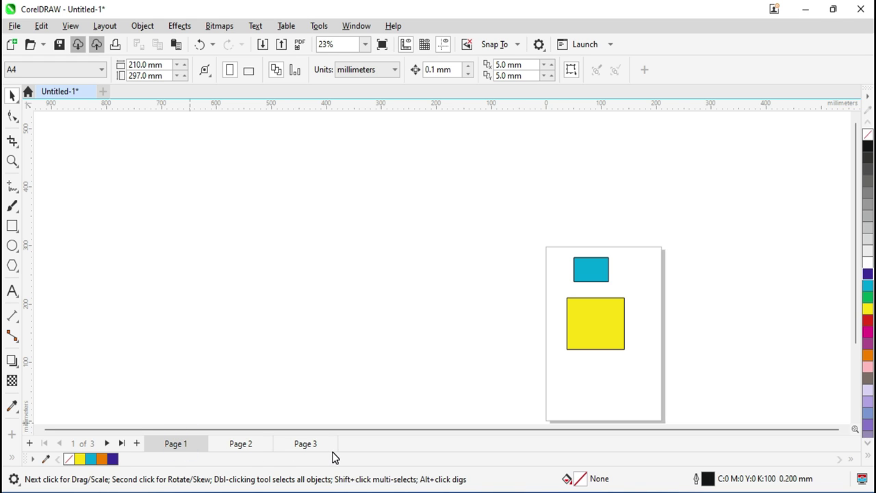
click(247, 443)
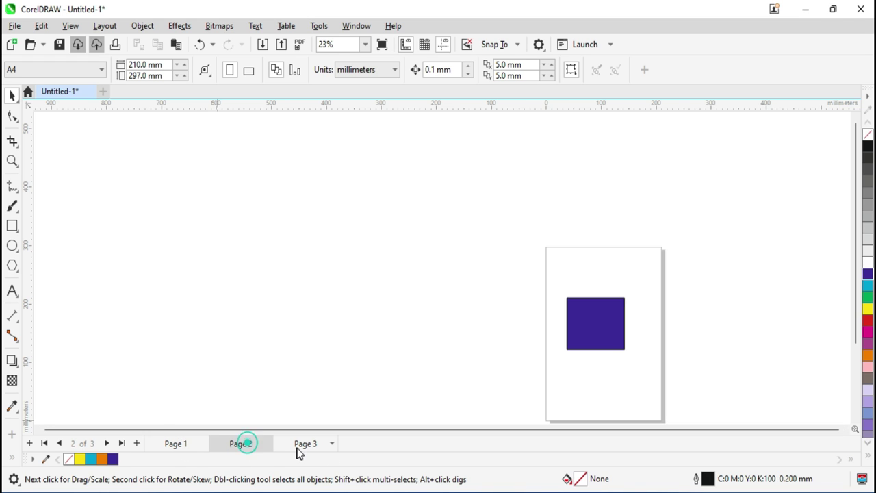
click(305, 444)
click(177, 445)
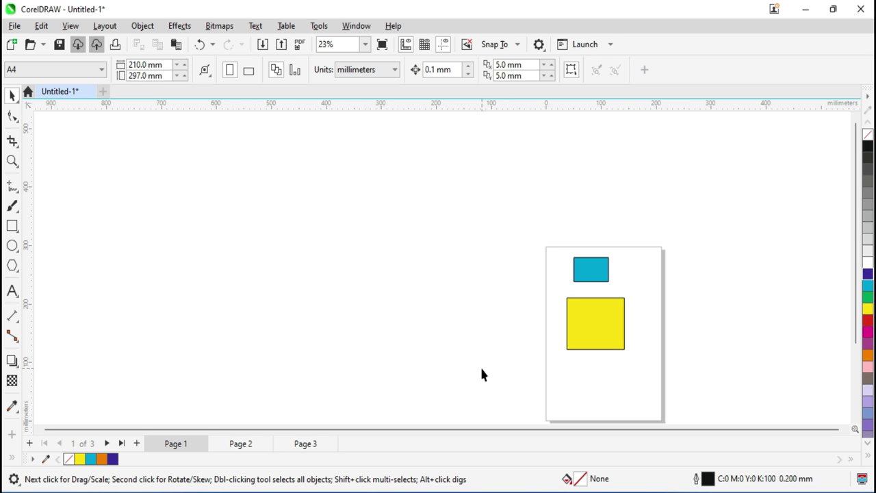
click(15, 25)
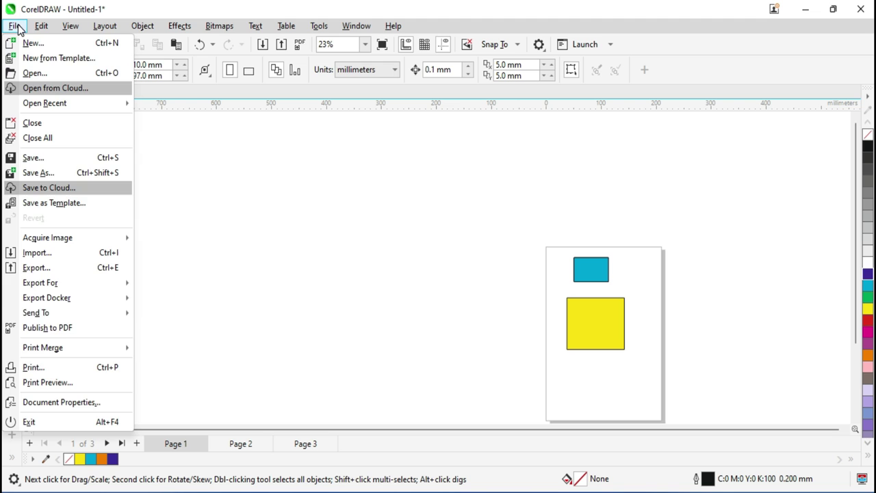
mouse_move(82, 301)
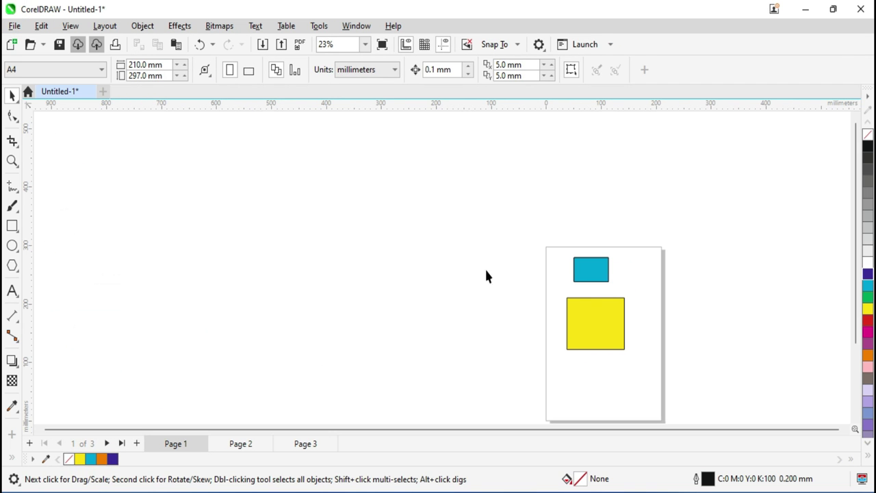
- Add the three page-1 rectangles to the Export docker as JPG at 300 dpi and export them
drag(497, 232, 660, 388)
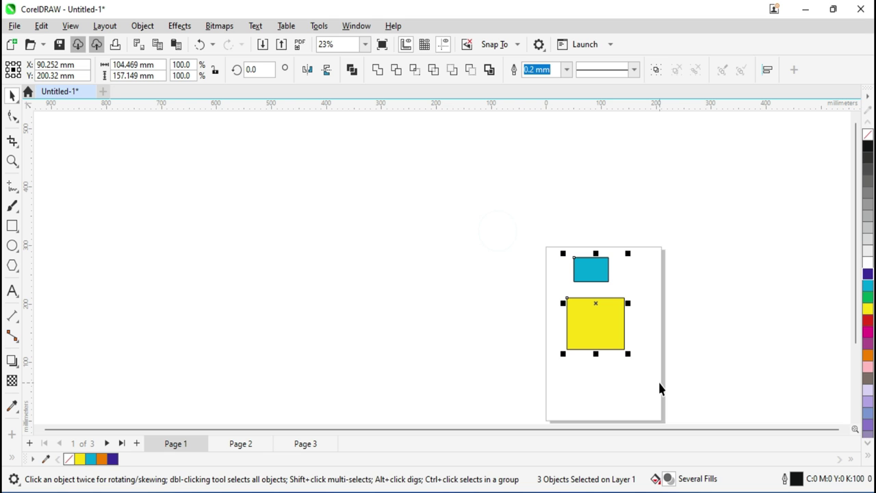
click(14, 26)
mouse_move(47, 298)
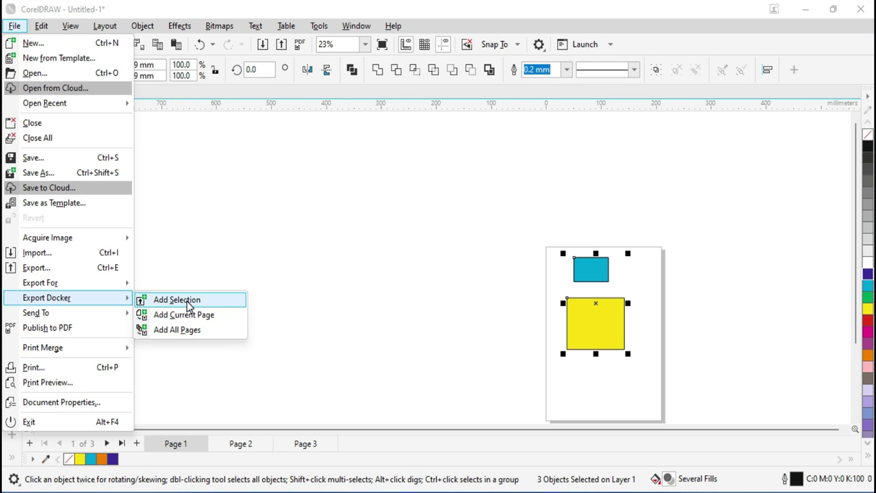
click(187, 299)
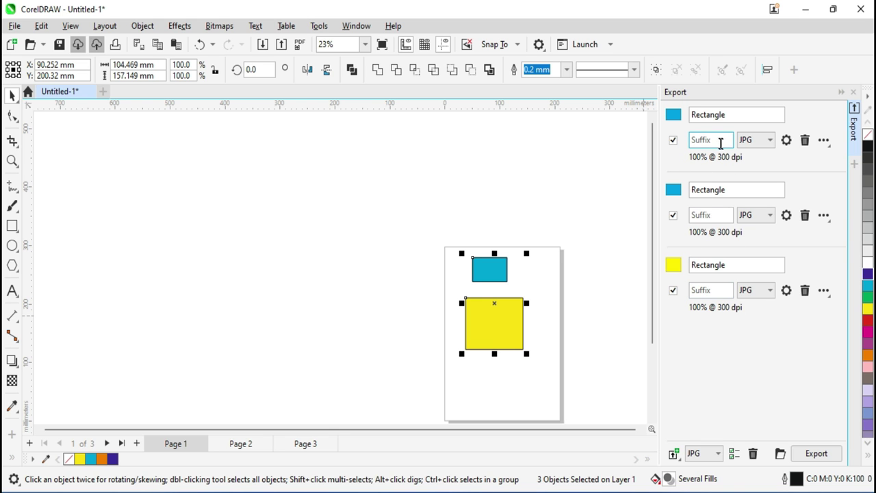
click(759, 140)
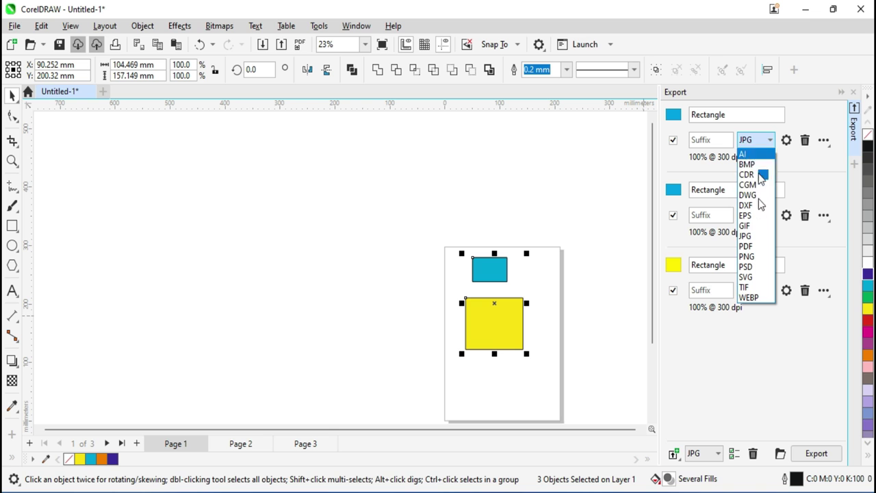
click(733, 314)
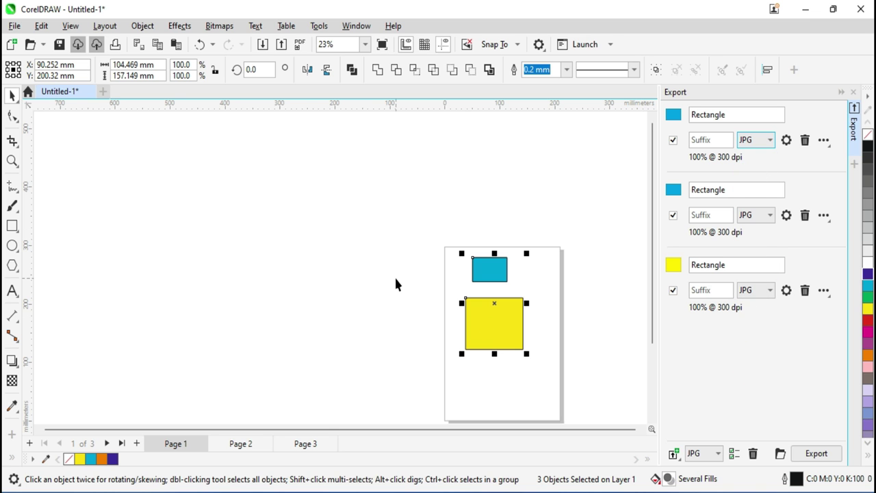
click(816, 454)
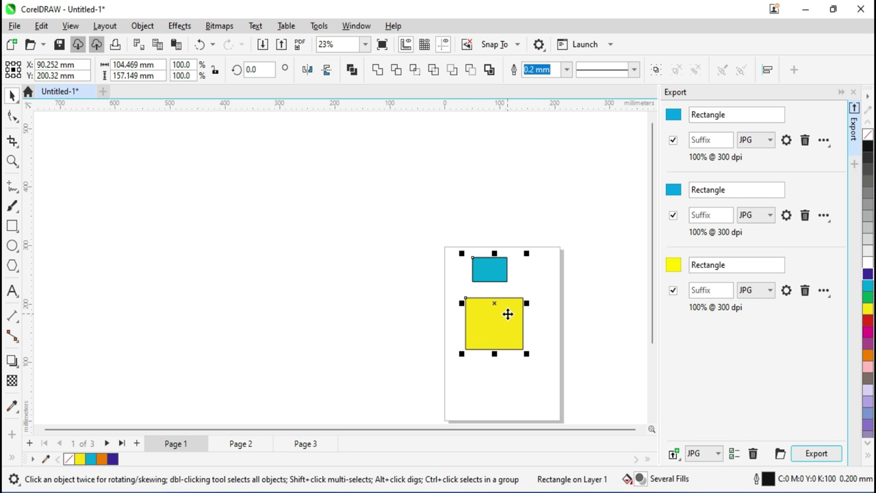
- Check the exported rectangle JPGs in New folder through the Open dialog, then cancel
key(ctrl+o)
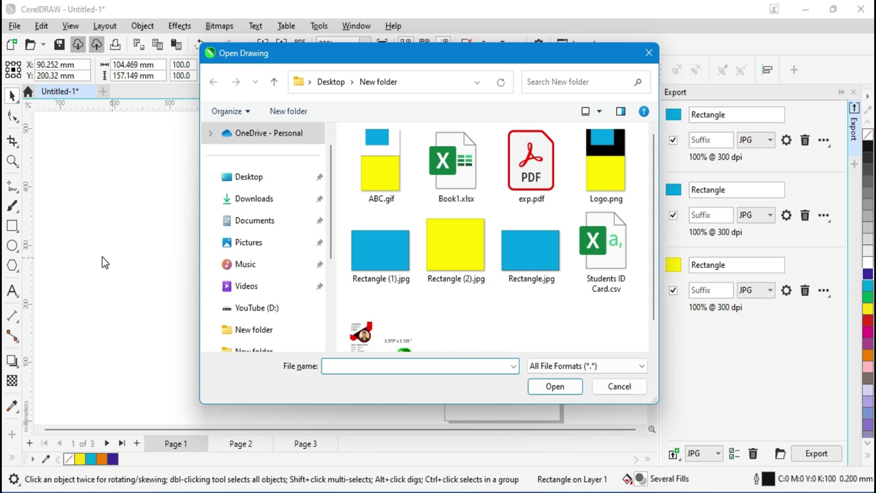
drag(346, 291, 497, 301)
drag(553, 307, 385, 232)
drag(425, 53, 277, 22)
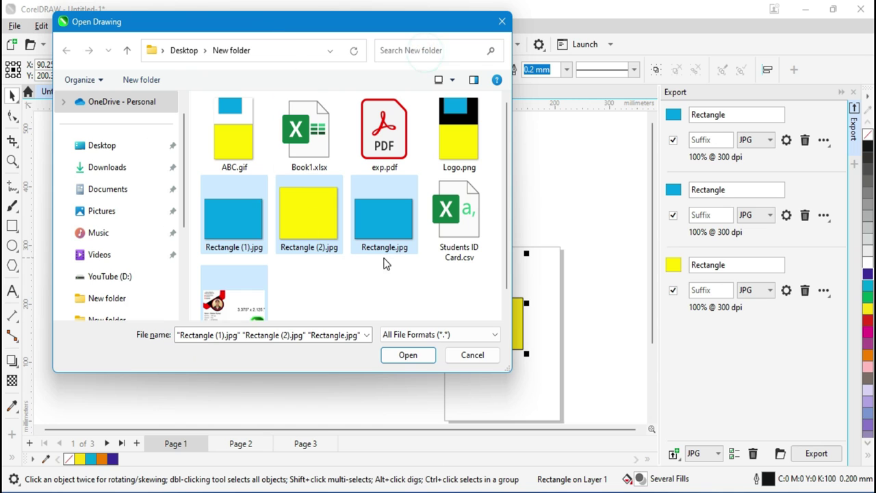
click(472, 357)
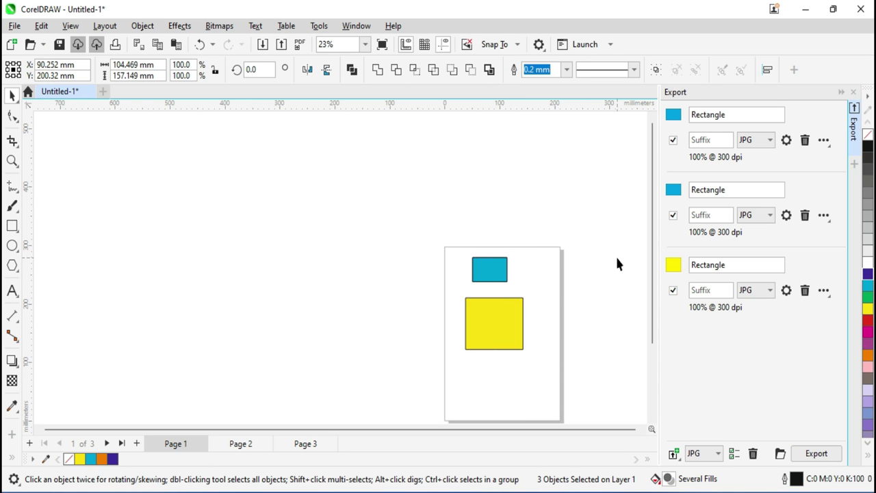
- Remove the duplicate blue rectangle entry and export the blue and yellow rectangles as JPGs
click(488, 267)
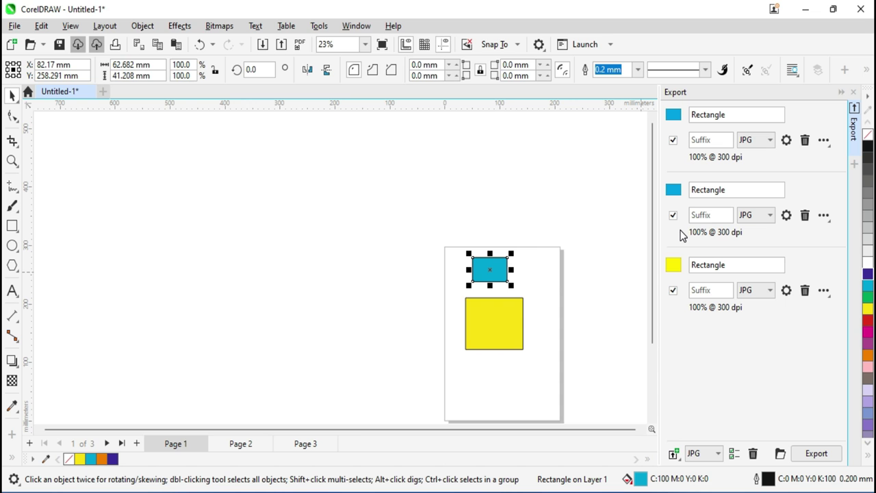
key(ctrl+o)
drag(471, 280, 217, 124)
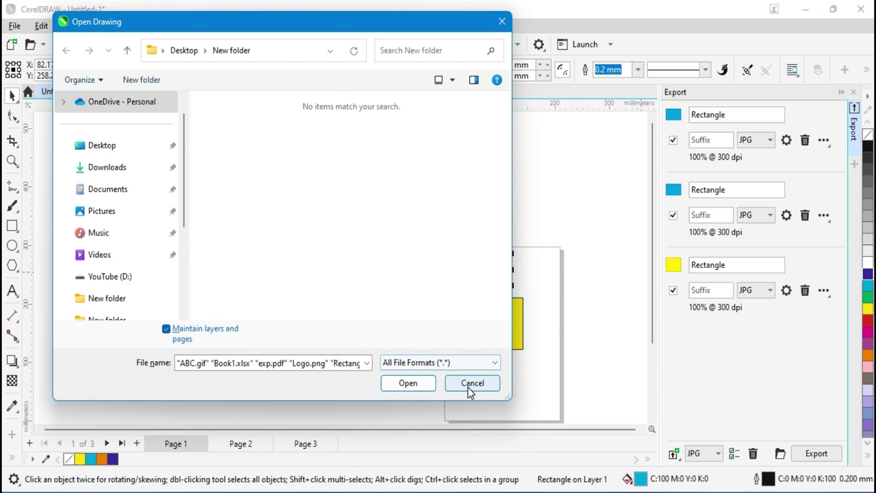
click(470, 386)
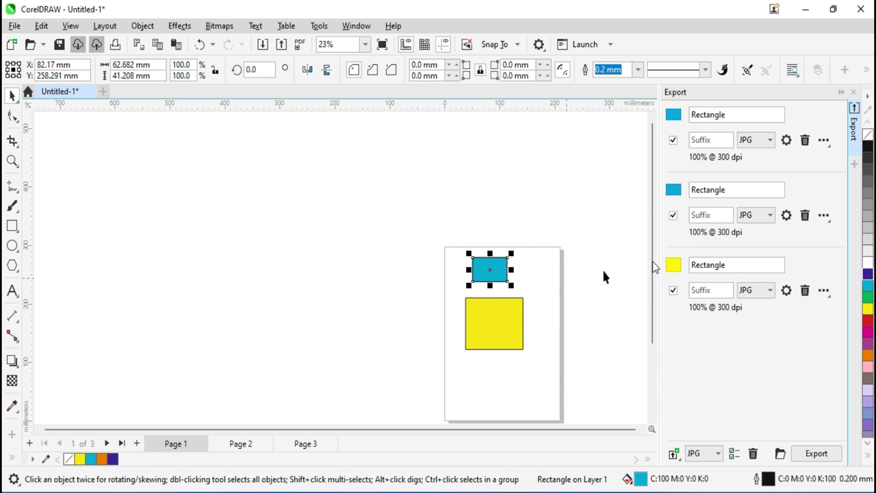
click(806, 216)
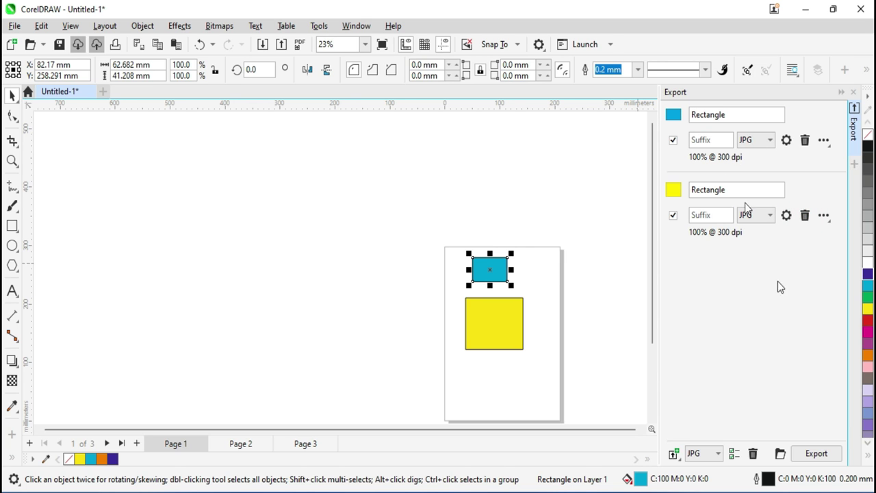
click(817, 454)
- Confirm Rectangle.jpg and Rectangle (1).jpg are in New folder, then remove the yellow rectangle entry
key(ctrl+o)
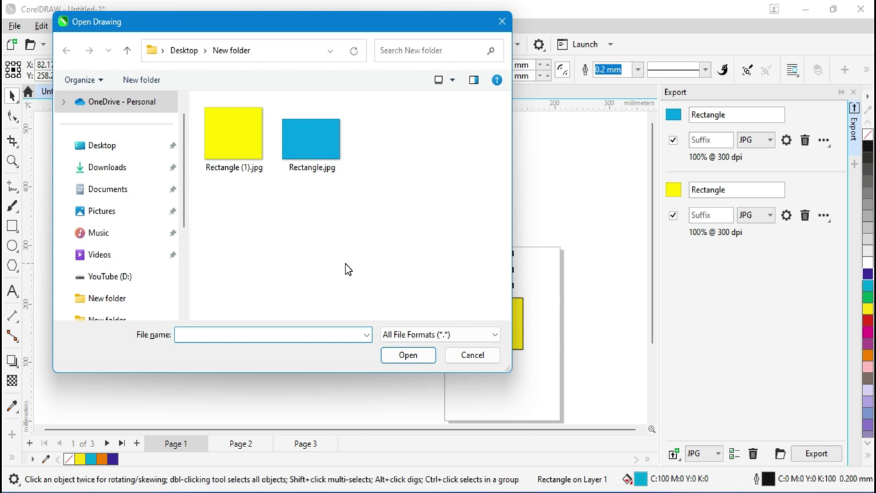
drag(363, 198, 201, 96)
click(281, 243)
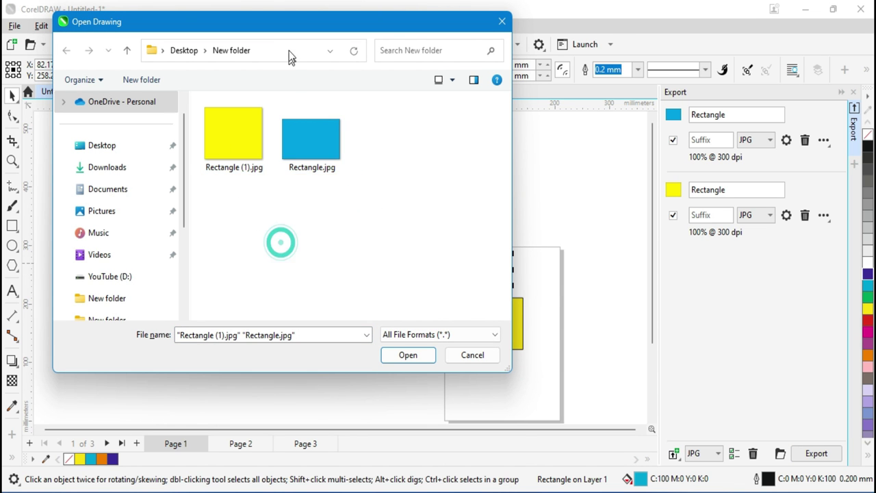
drag(291, 20, 301, 104)
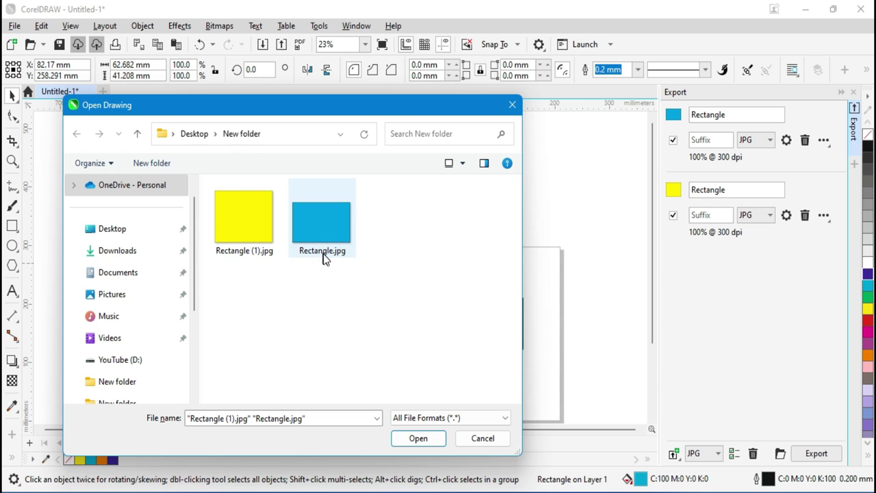
click(483, 438)
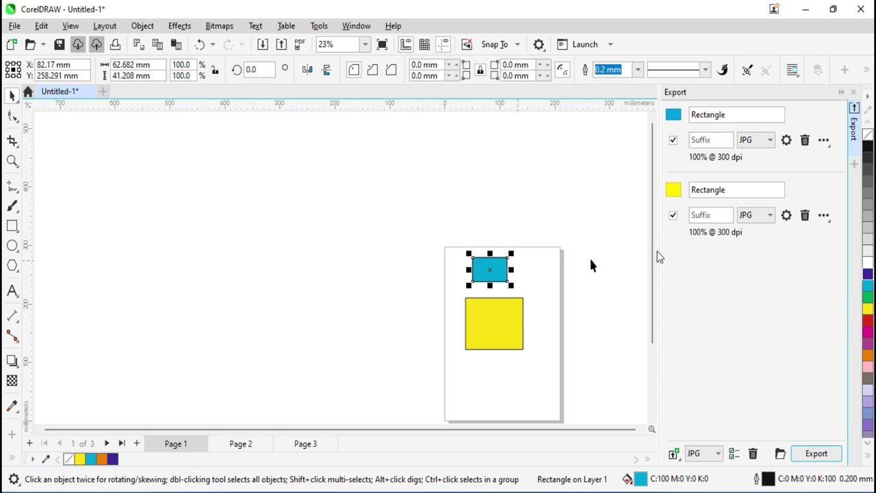
click(805, 215)
- Remove the blue rectangle export entry and deselect everything on the canvas
click(805, 141)
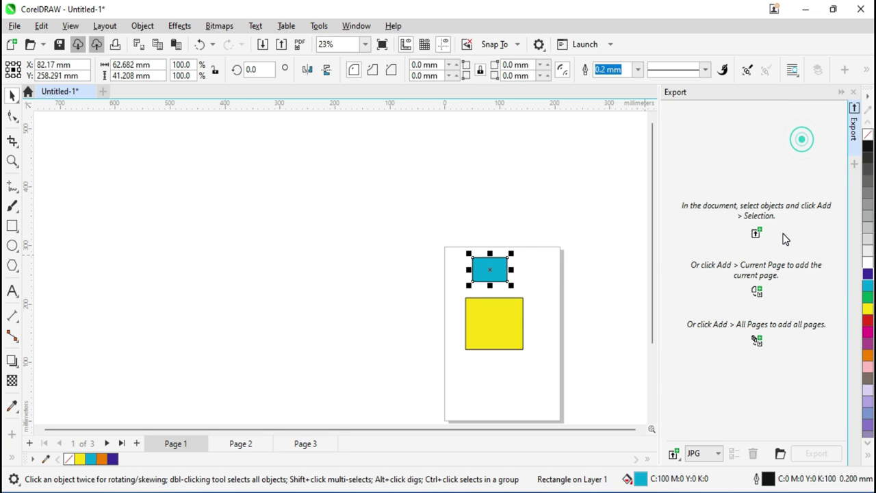
click(240, 227)
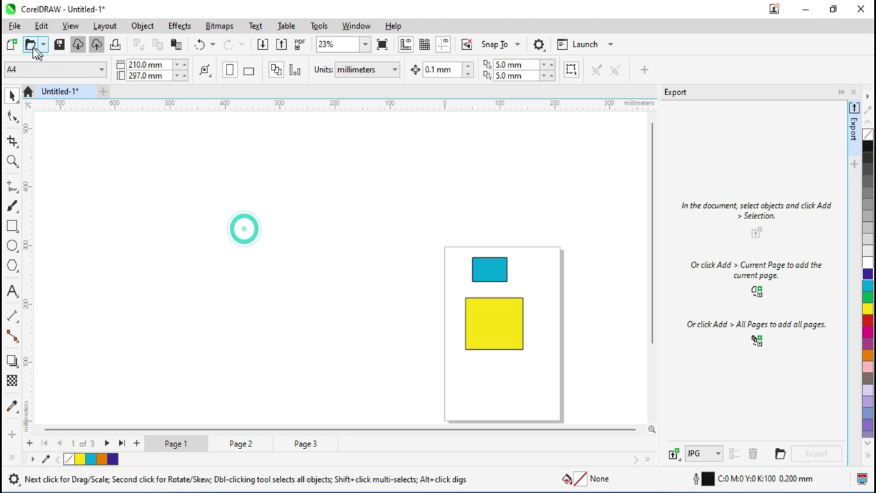
click(15, 27)
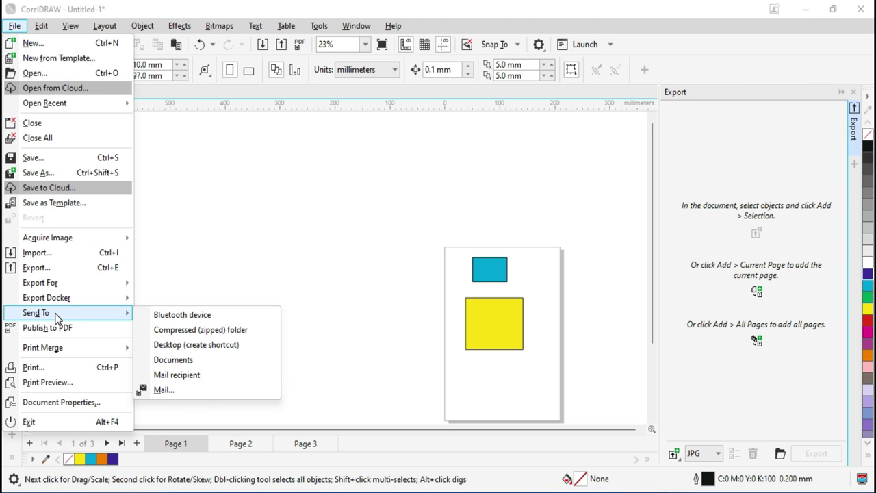
mouse_move(47, 298)
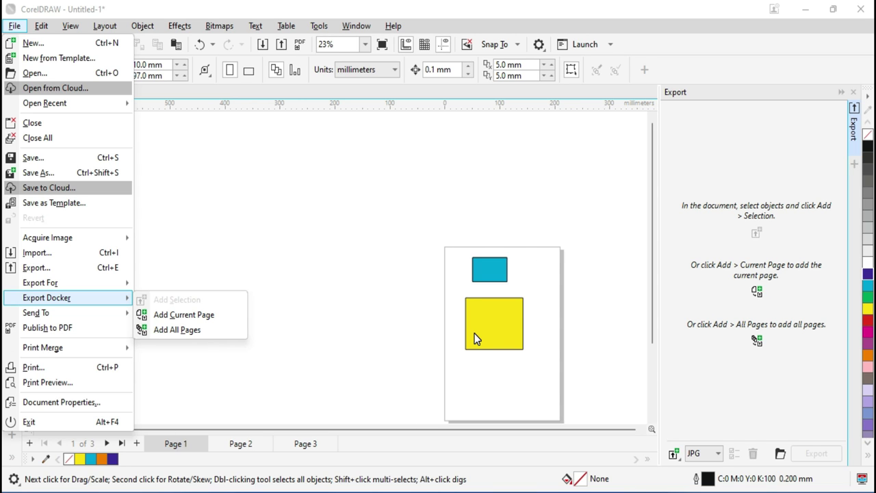
- Export Page 1 as Page 1.jpg and check it in New folder
click(203, 314)
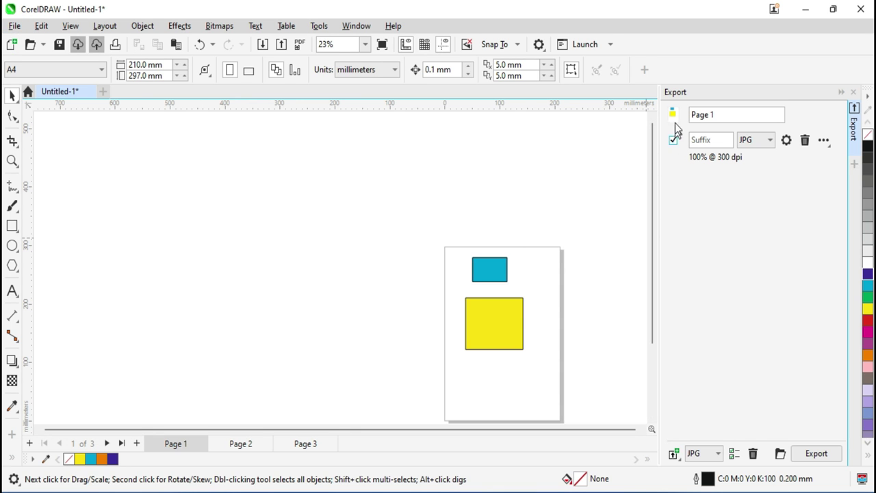
click(747, 117)
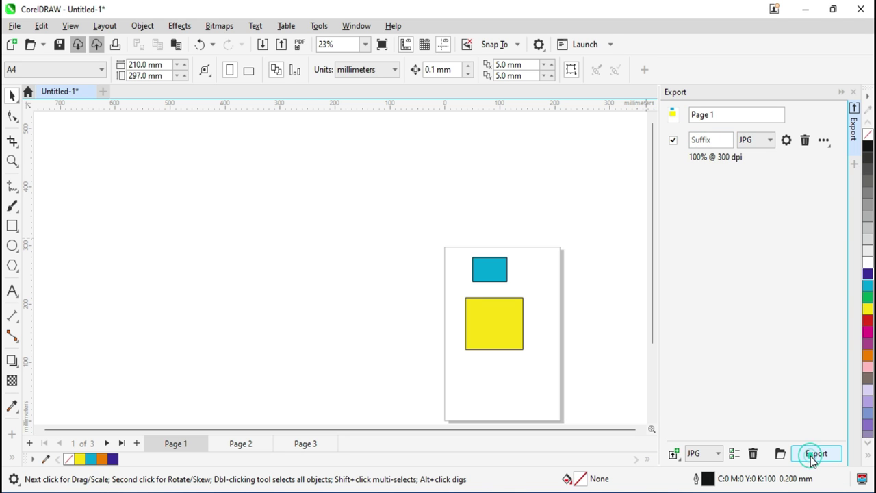
key(ctrl+o)
click(241, 221)
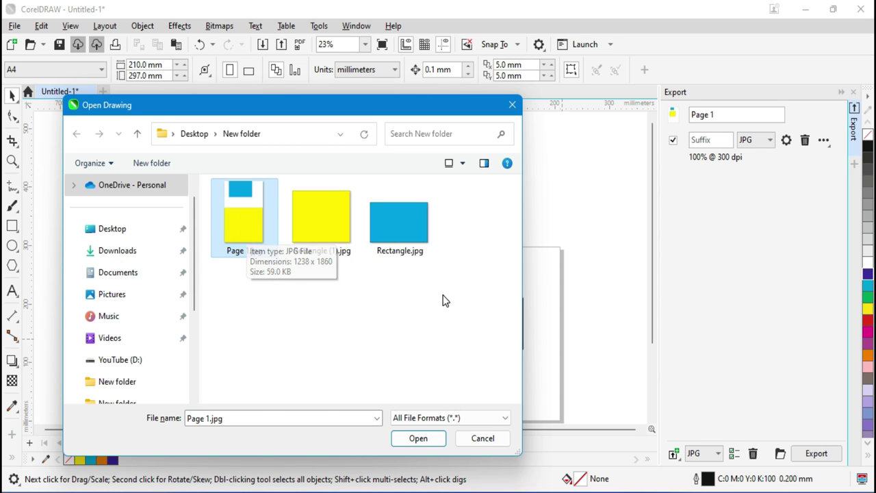
- Permanently delete the three exported JPGs from New folder
key(ctrl+a)
drag(457, 292, 245, 204)
key(shift+Delete)
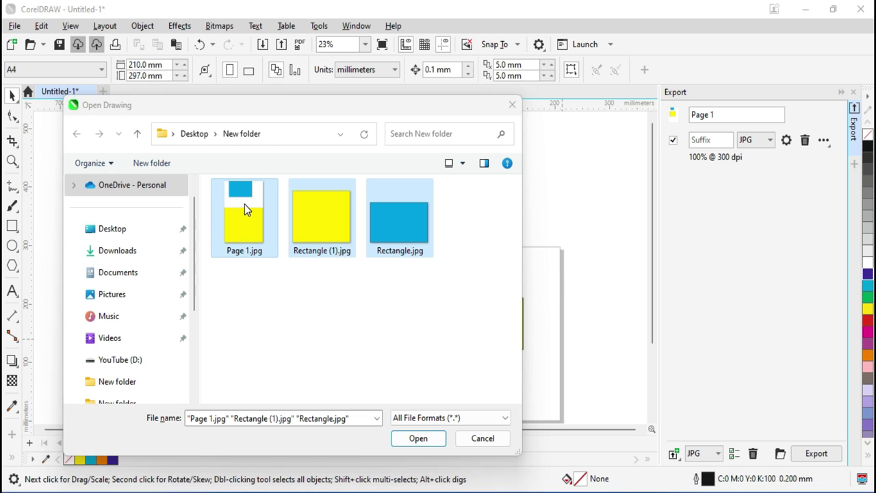
key(Return)
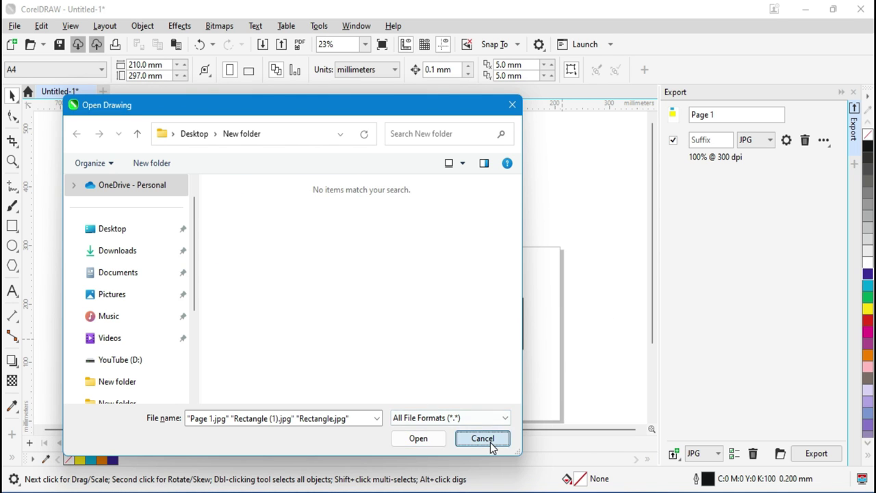
click(489, 441)
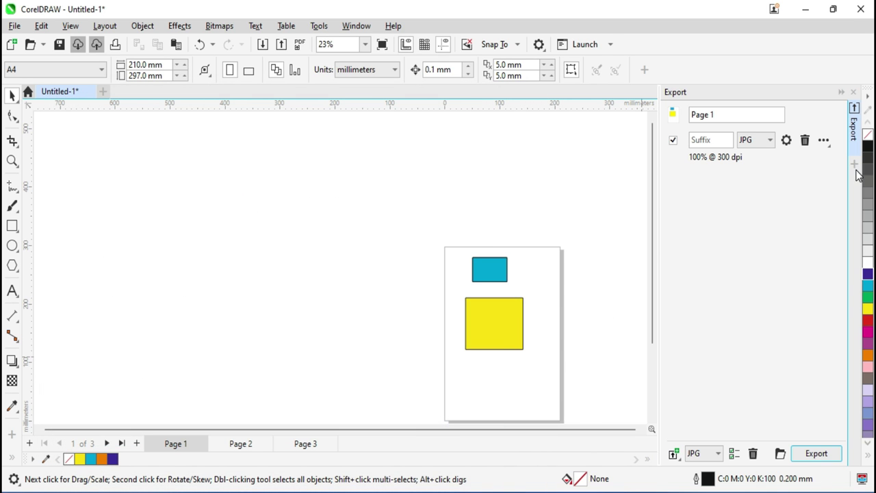
- Hide the Export docker and review the objects on Pages 1, 2 and 3, ending on Page 1
click(858, 102)
mouse_move(528, 218)
mouse_down()
mouse_move(662, 399)
mouse_move(643, 417)
mouse_up()
click(241, 444)
drag(536, 281, 658, 371)
click(305, 443)
mouse_move(558, 282)
mouse_down()
mouse_move(637, 368)
mouse_move(661, 382)
mouse_up()
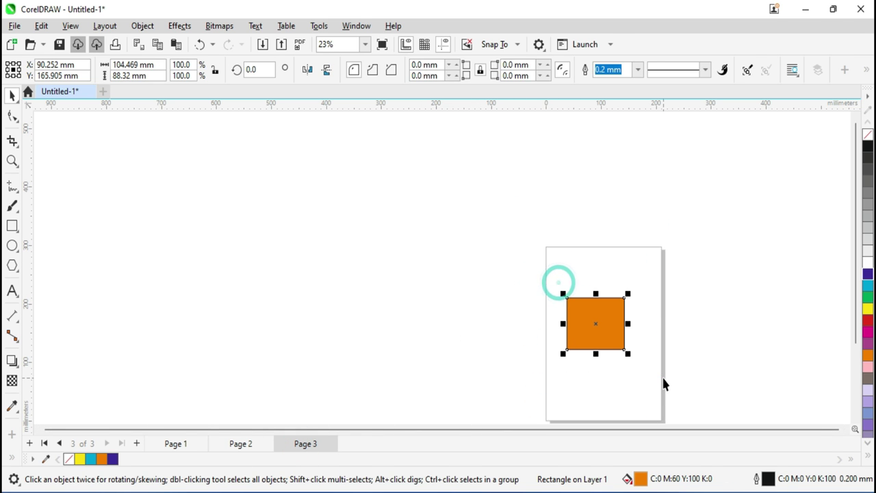
click(175, 443)
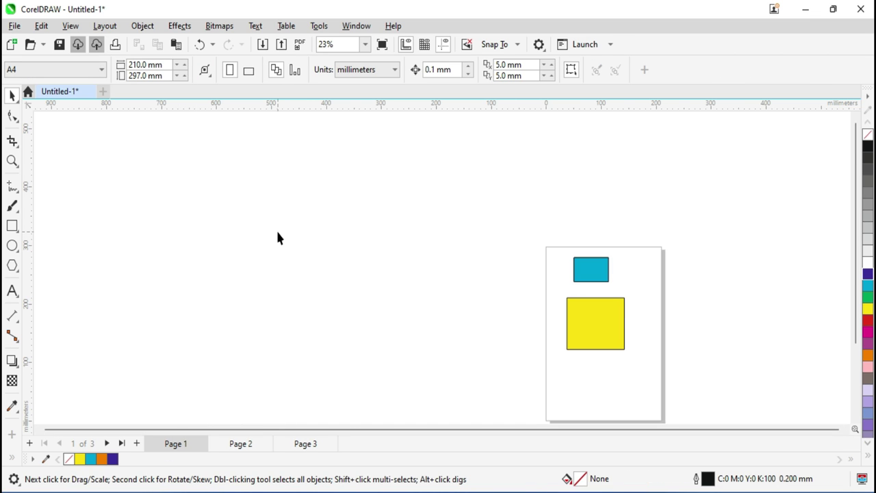
click(14, 28)
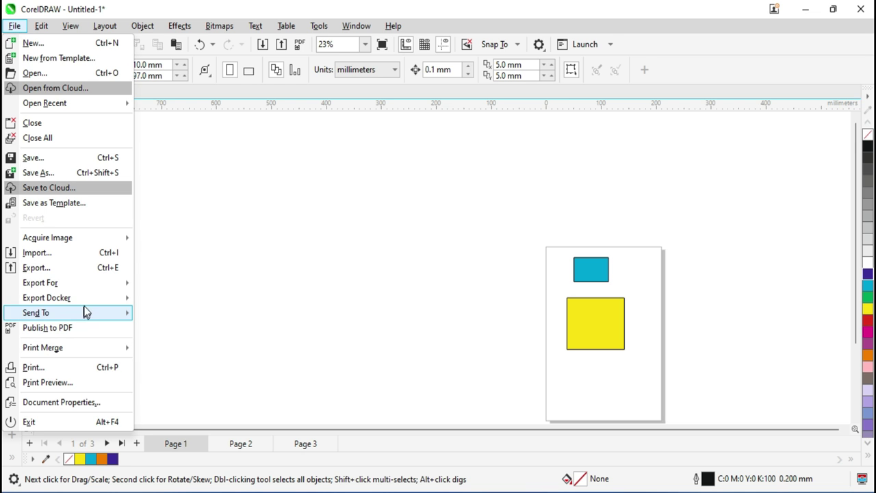
mouse_move(47, 298)
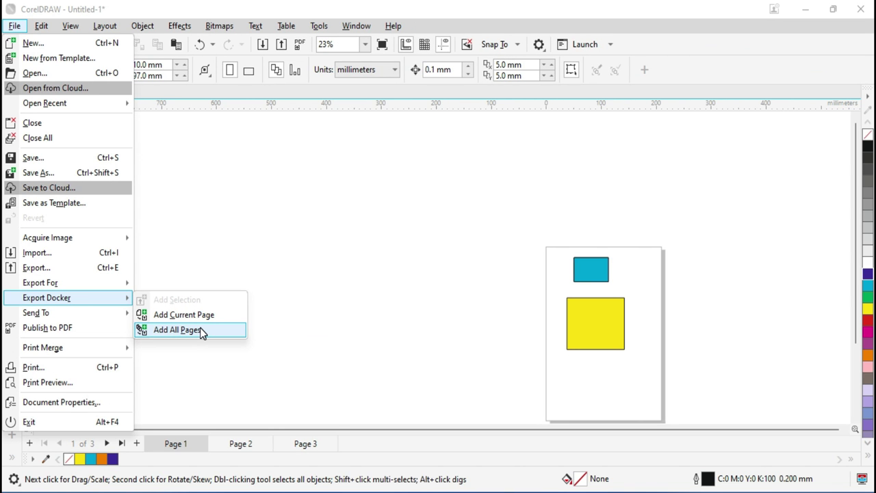
- Replace the Page 1 entry with All Pages and export all three pages as JPGs
click(200, 328)
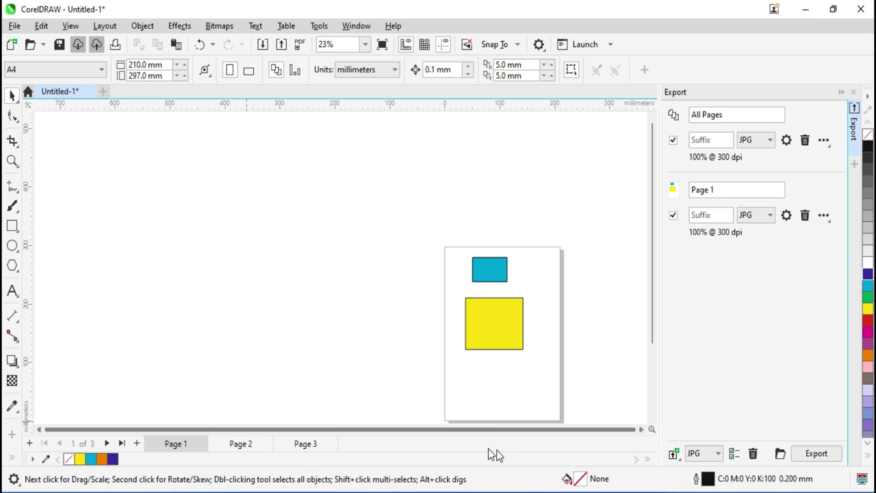
click(805, 216)
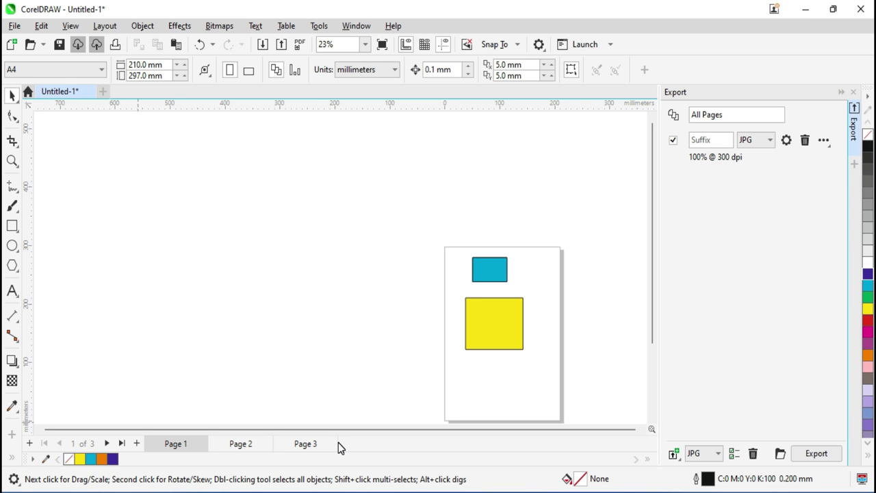
click(819, 459)
key(ctrl+o)
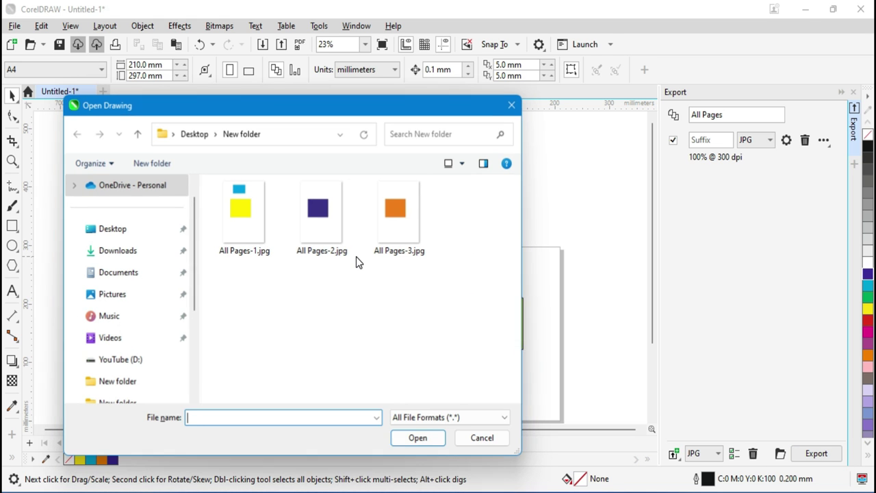
drag(456, 301, 267, 238)
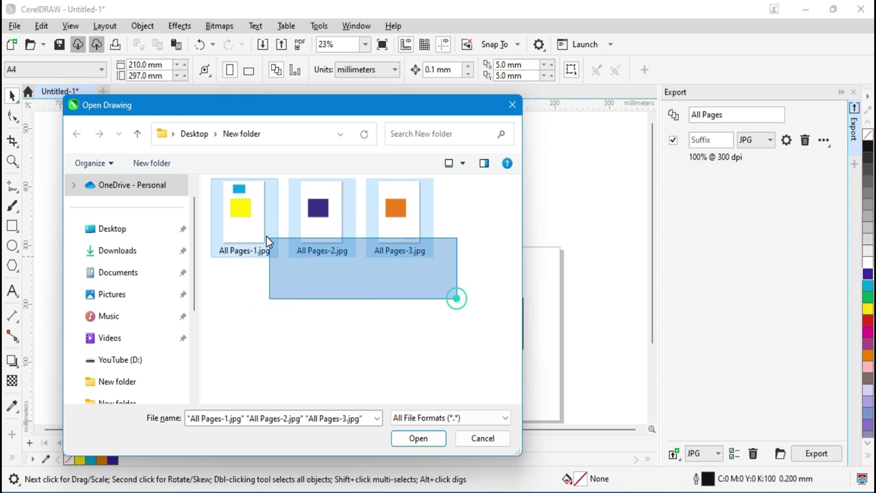
click(244, 299)
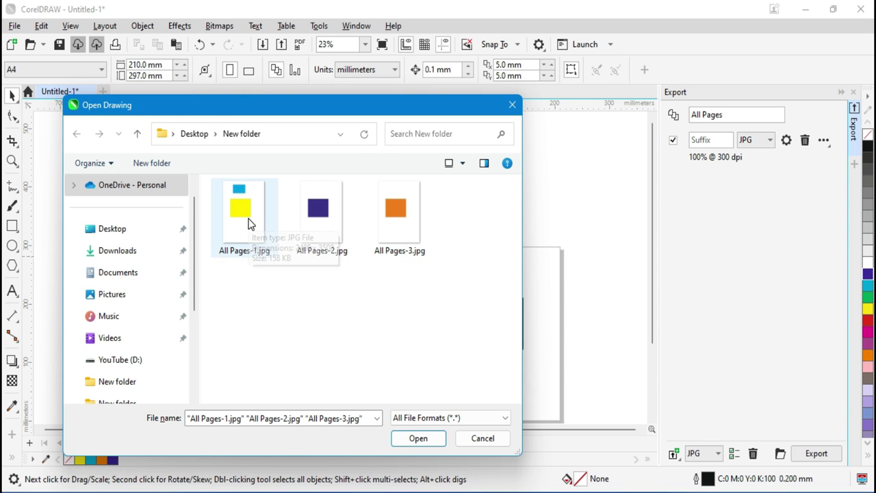
click(246, 217)
click(319, 211)
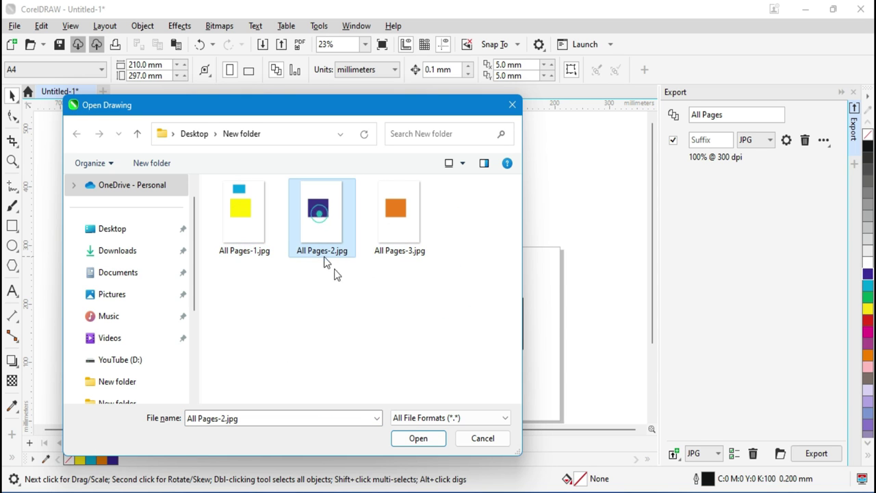
click(404, 222)
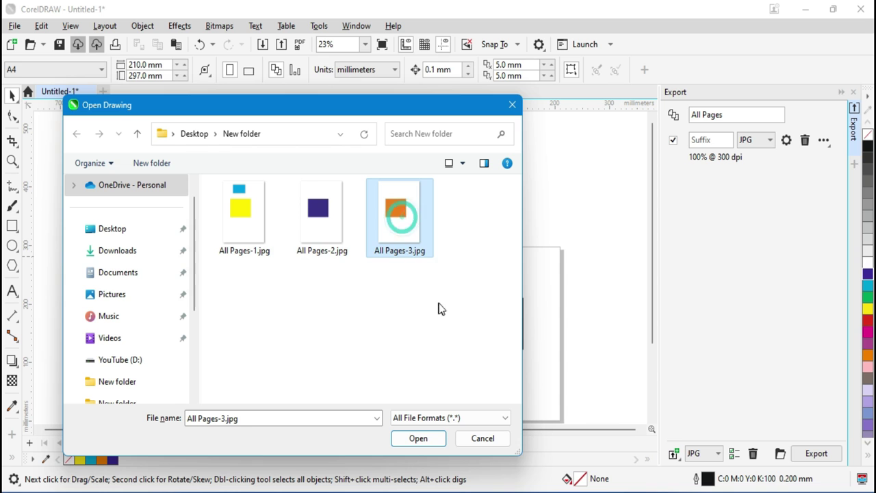
drag(443, 308, 265, 250)
click(346, 317)
drag(436, 294, 244, 204)
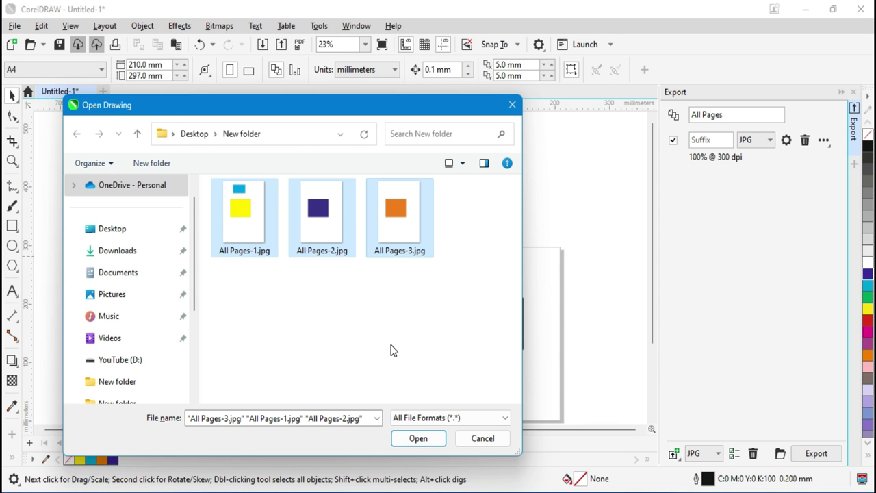
click(479, 438)
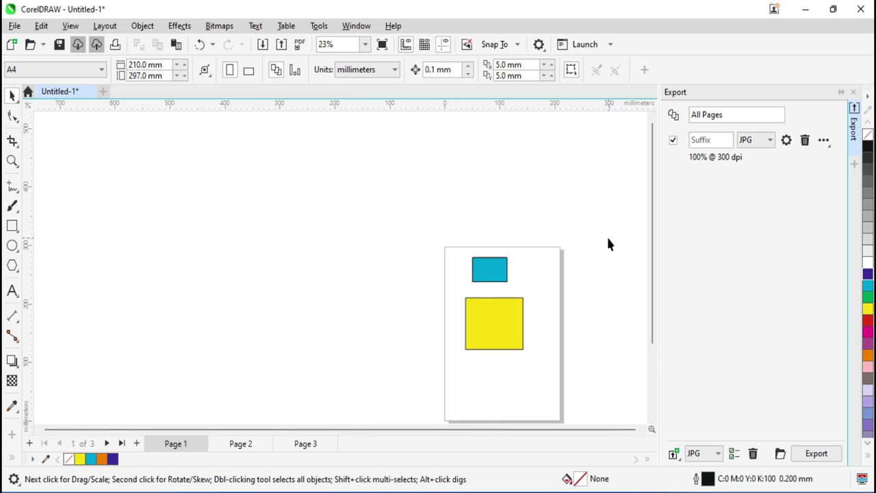